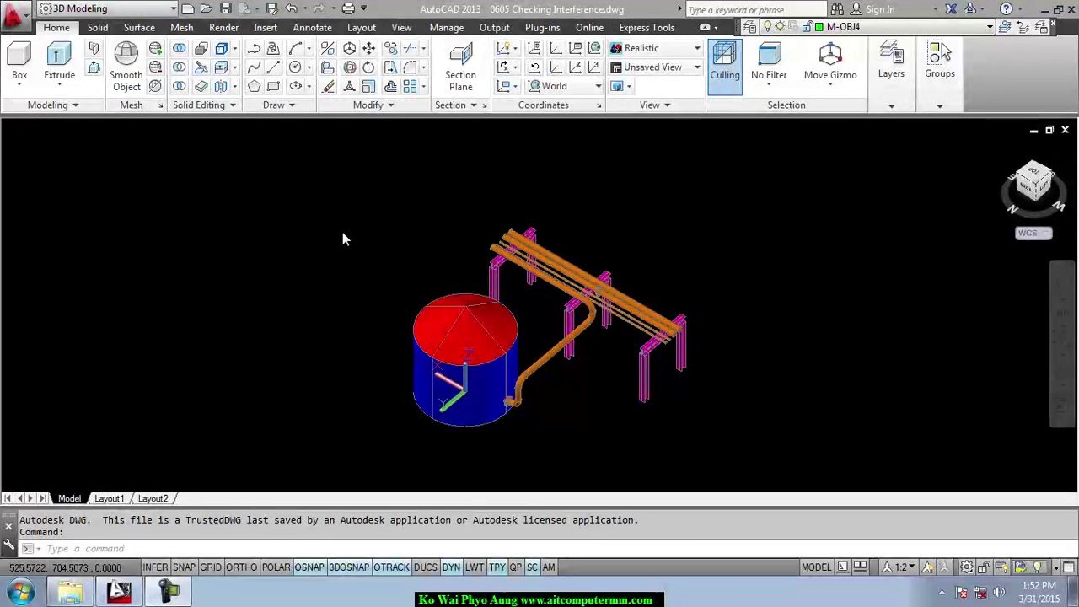
Orbit, zoom and pan to view the tank and its pipe run across the three frames from above.
{"action": "left_click", "coordinate": [58, 32]}
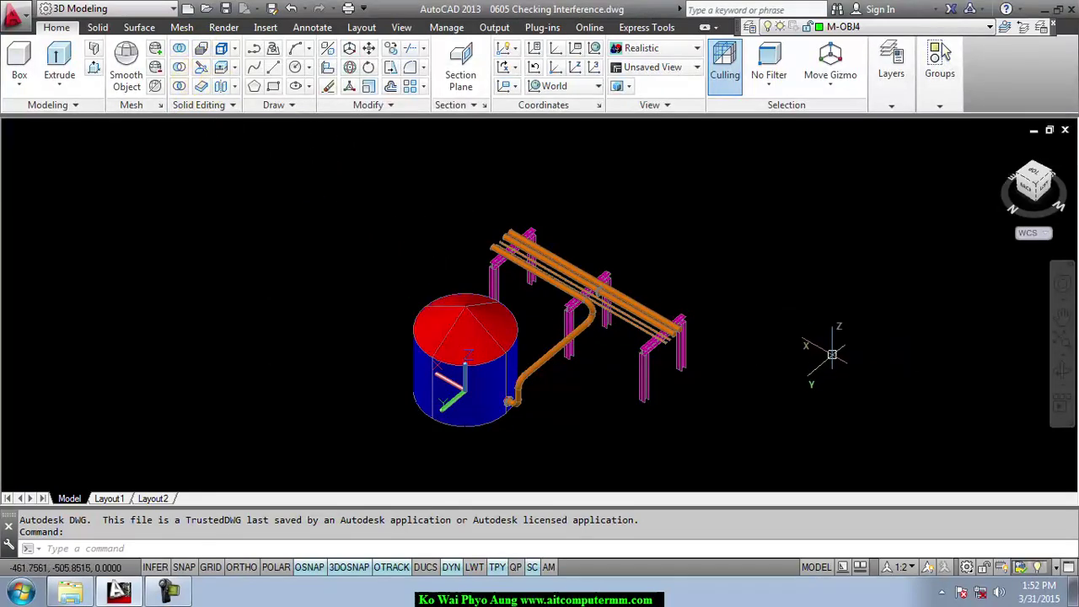
{"action": "mouse_move", "coordinate": [833, 345]}
{"action": "middle_mouse_down", "text": "shift"}
{"action": "mouse_move", "coordinate": [734, 362]}
{"action": "mouse_move", "coordinate": [744, 359]}
{"action": "middle_mouse_up", "text": "shift"}
{"action": "scroll", "coordinate": [694, 364], "scroll_direction": "up", "scroll_amount": 3}
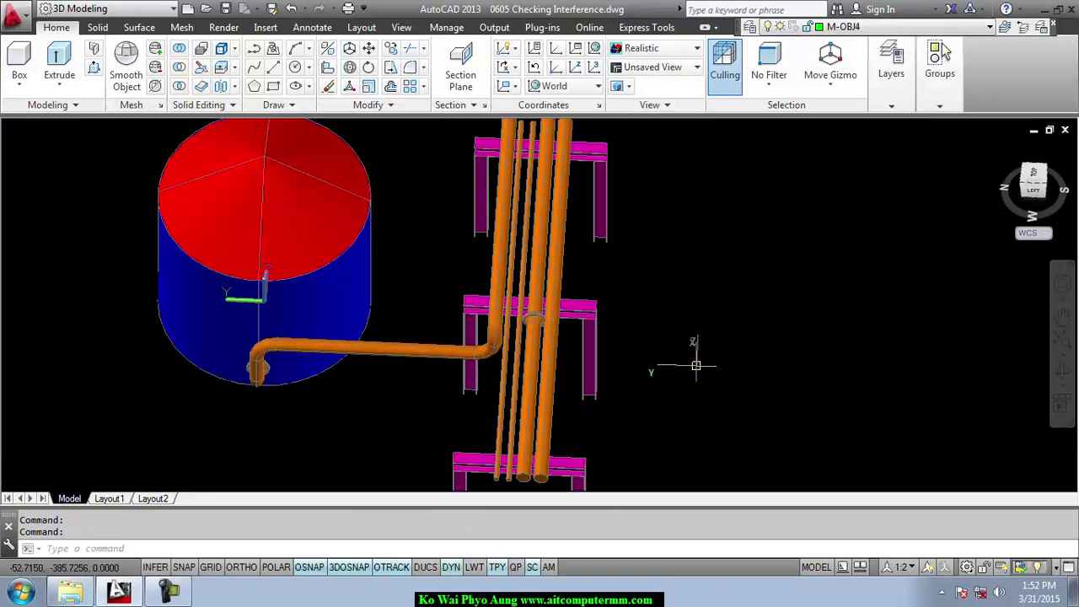
{"action": "scroll", "coordinate": [663, 356], "scroll_direction": "up", "scroll_amount": 3}
{"action": "scroll", "coordinate": [607, 333], "scroll_direction": "up", "scroll_amount": 3}
{"action": "middle_click_drag", "start_coordinate": [588, 318], "coordinate": [708, 319]}
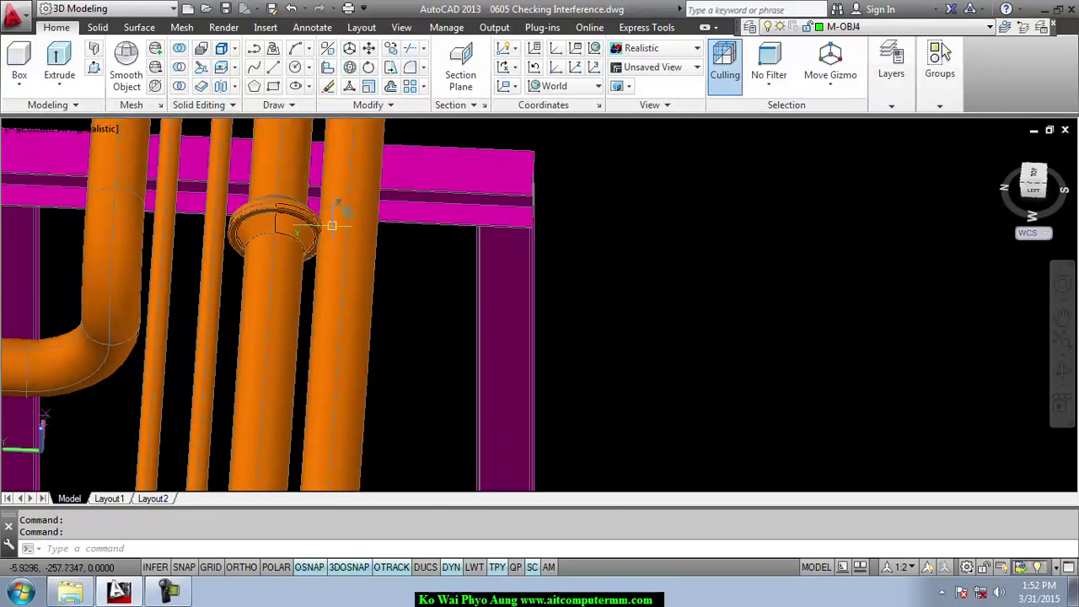
{"action": "scroll", "coordinate": [655, 308], "scroll_direction": "down", "scroll_amount": 5}
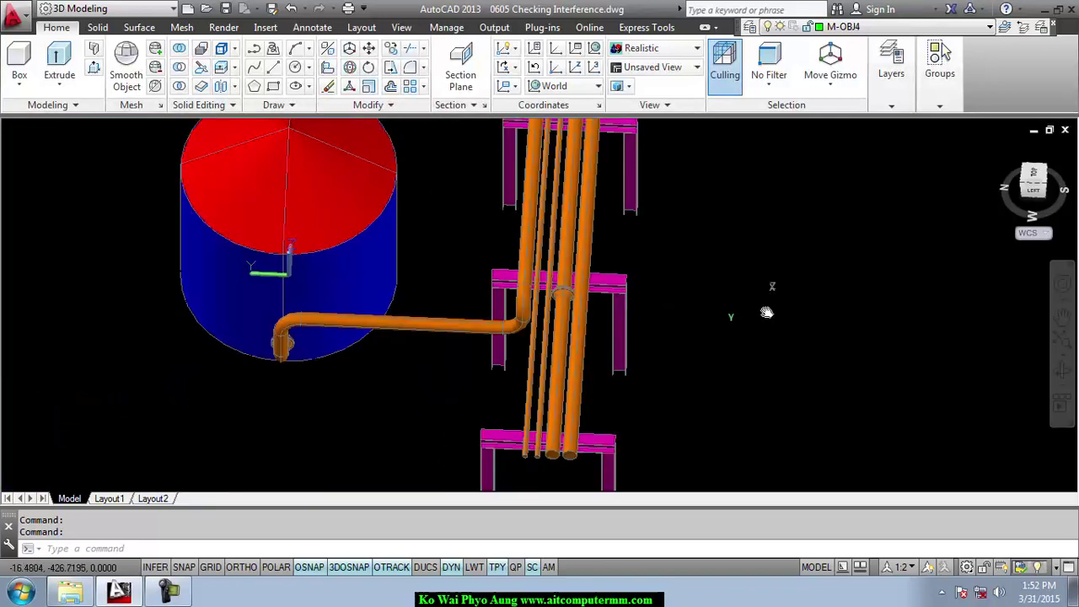
{"action": "scroll", "coordinate": [766, 309], "scroll_direction": "down", "scroll_amount": 2}
{"action": "middle_click_drag", "start_coordinate": [765, 309], "coordinate": [722, 309]}
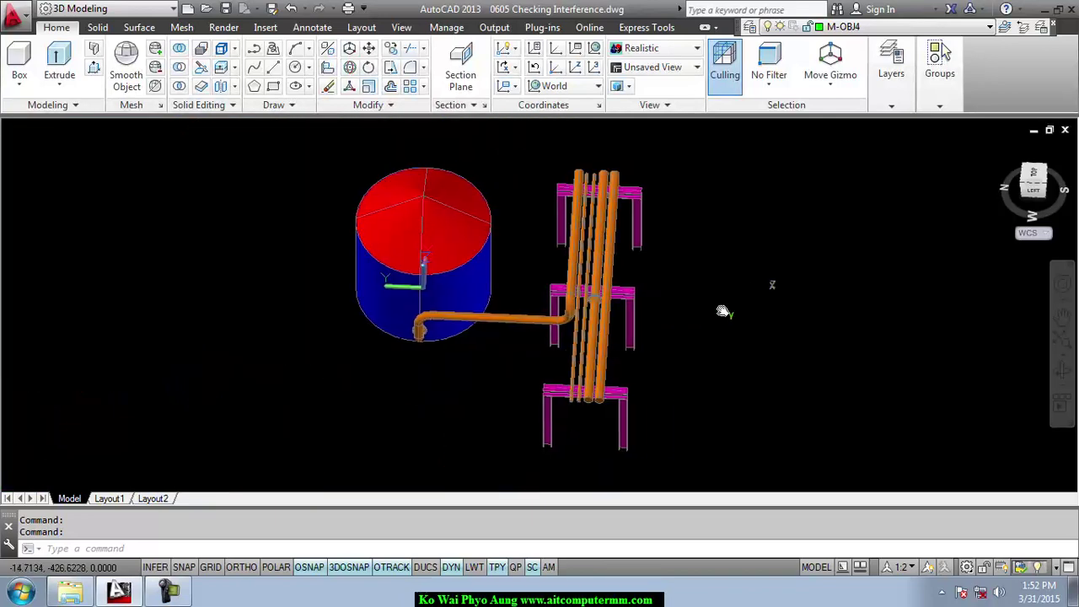
{"action": "scroll", "coordinate": [723, 309], "scroll_direction": "up", "scroll_amount": 2}
{"action": "scroll", "coordinate": [690, 293], "scroll_direction": "down", "scroll_amount": 2}
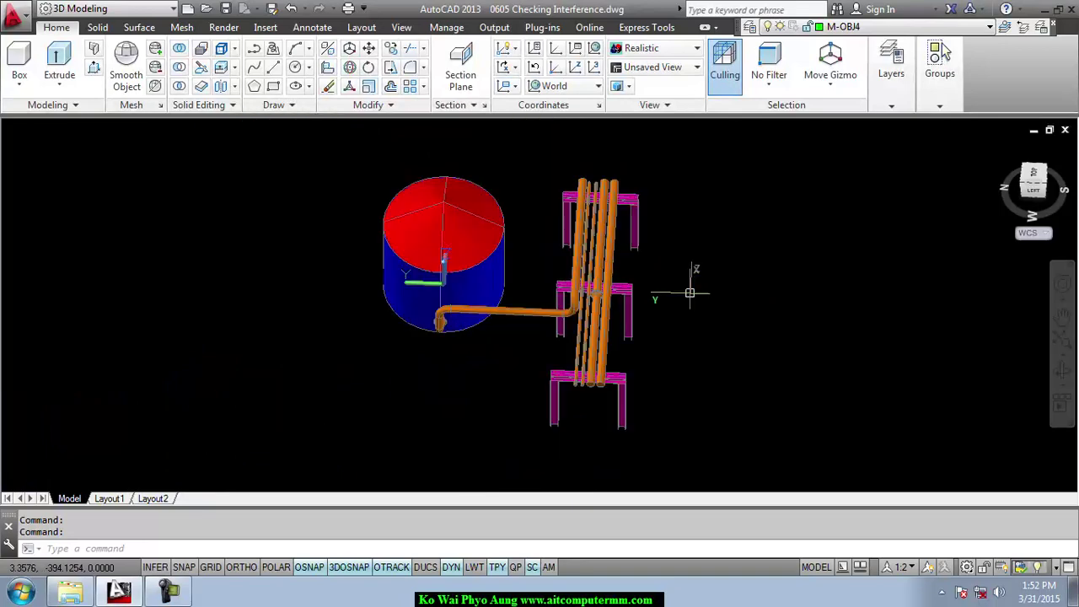
{"action": "scroll", "coordinate": [699, 292], "scroll_direction": "up", "scroll_amount": 2}
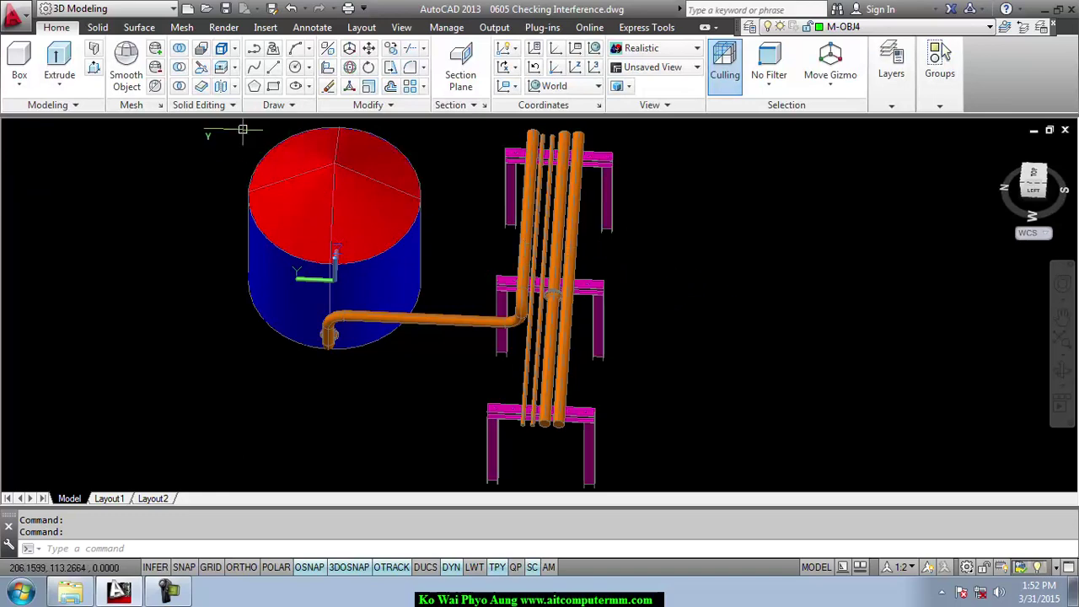
Start INTERFERE and pick the eight pipes, cycling through the overlapping ones, for the first set.
{"action": "left_click", "coordinate": [203, 51]}
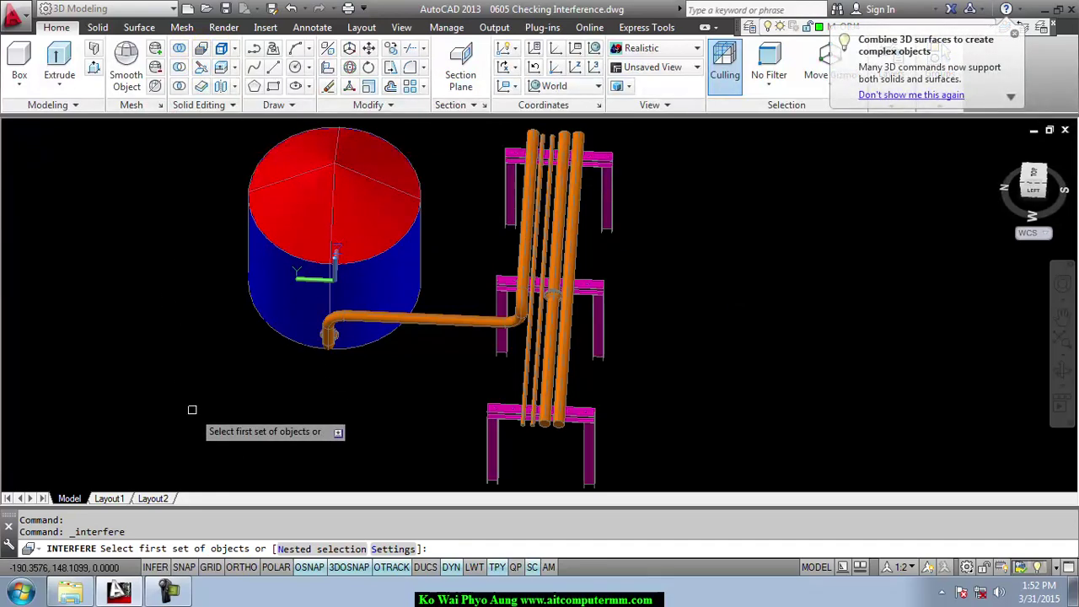
{"action": "left_click", "coordinate": [574, 241]}
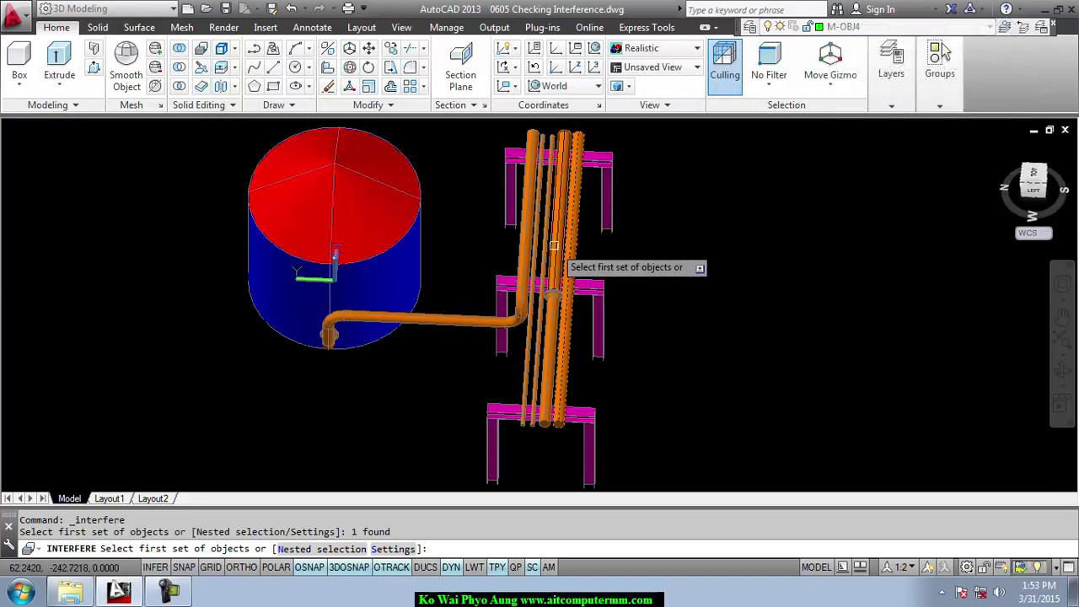
{"action": "left_click", "coordinate": [554, 245]}
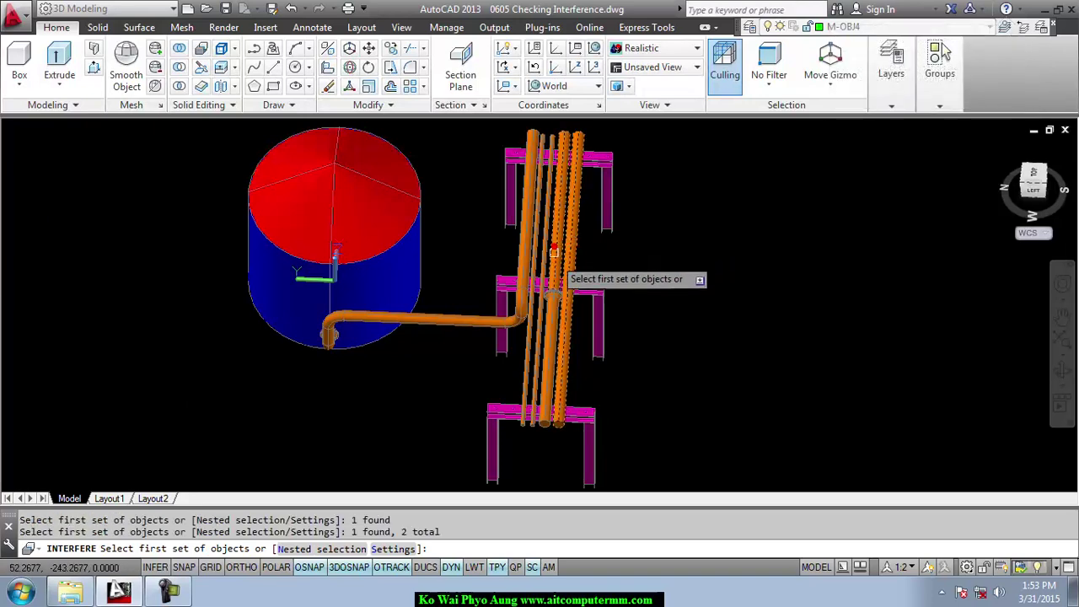
{"action": "left_click", "coordinate": [551, 293]}
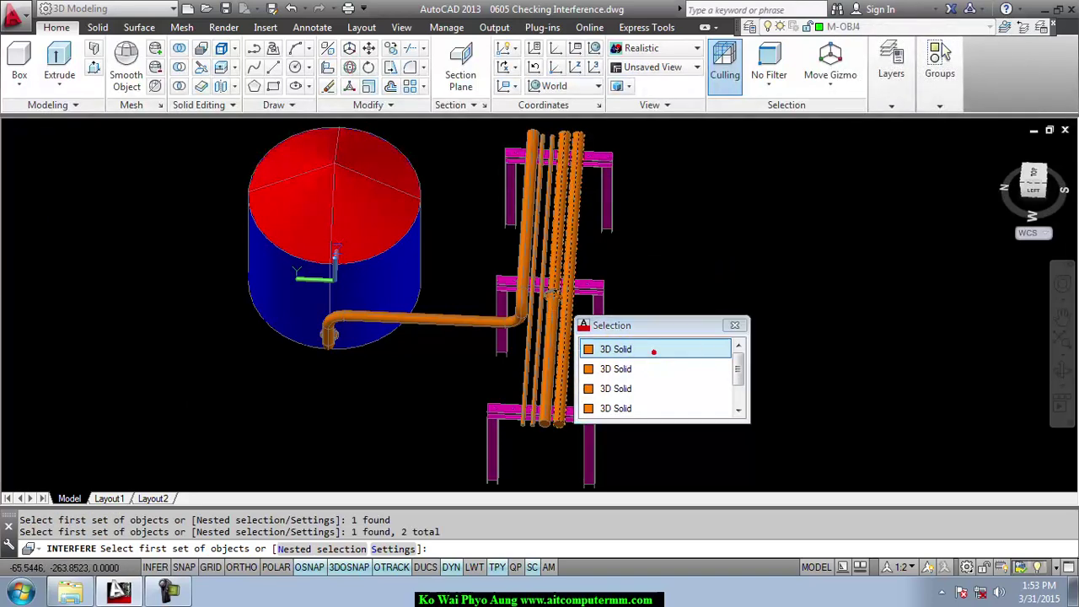
{"action": "left_click", "coordinate": [555, 316]}
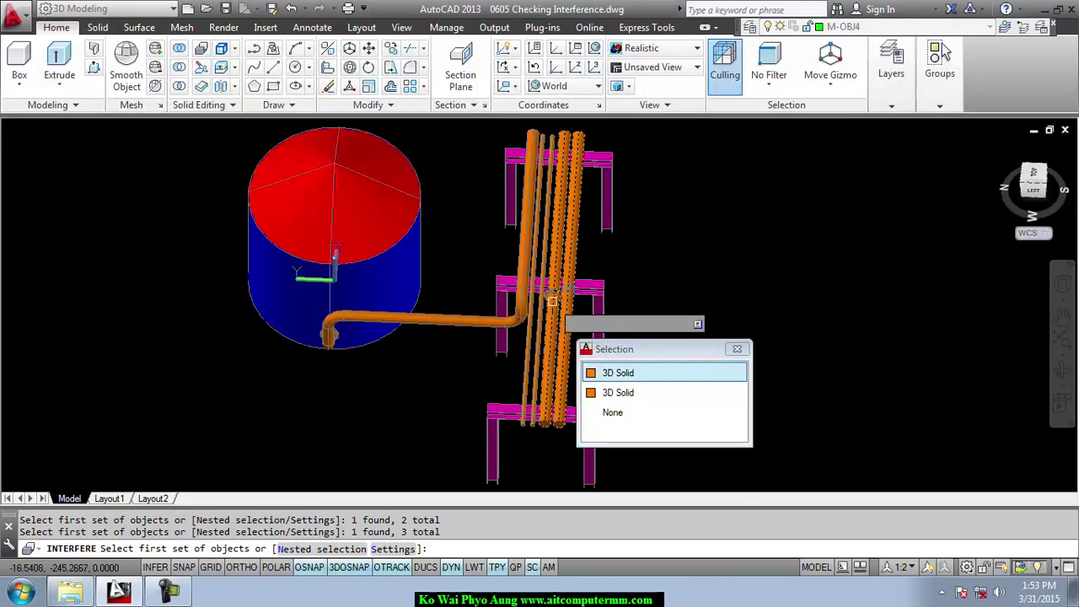
{"action": "left_click", "coordinate": [542, 275]}
{"action": "left_click", "coordinate": [537, 277]}
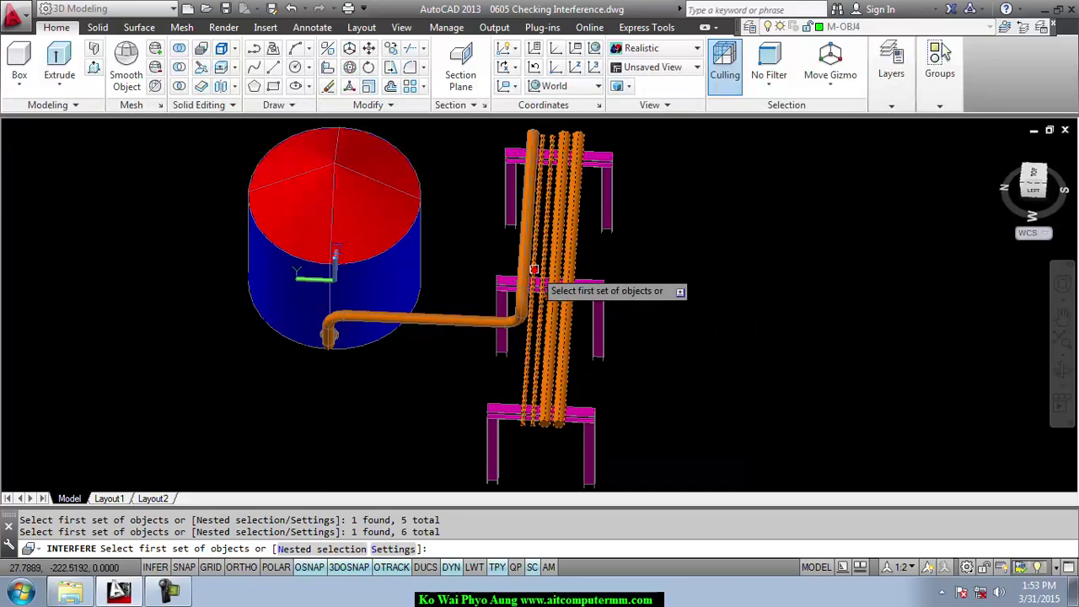
{"action": "left_click", "coordinate": [531, 278]}
{"action": "left_click", "coordinate": [520, 303]}
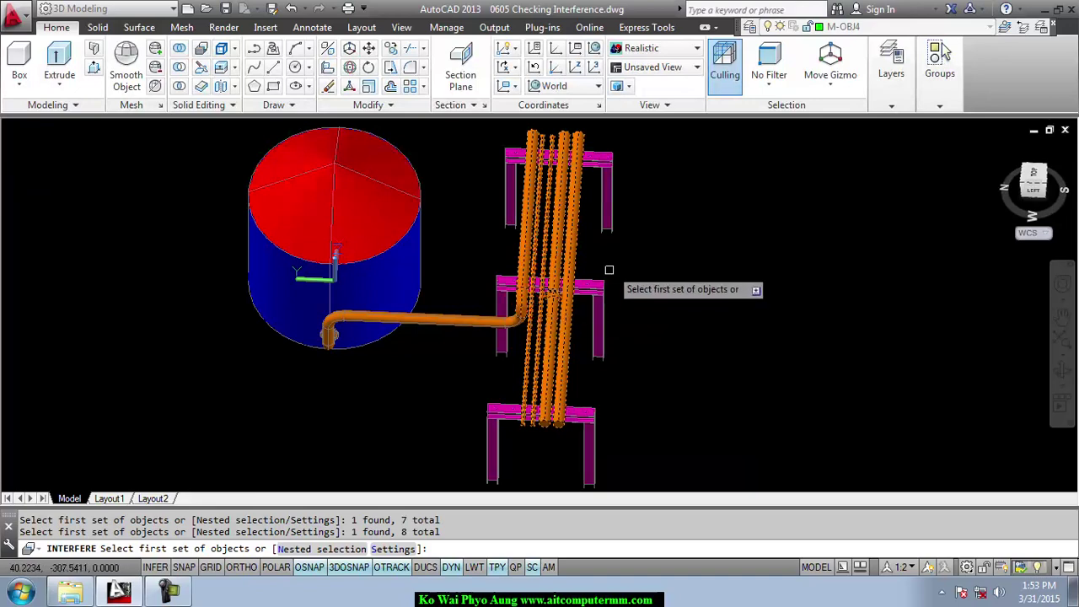
Add the top, middle and bottom support beams and their legs, bringing the set to 17.
{"action": "left_click", "coordinate": [595, 160]}
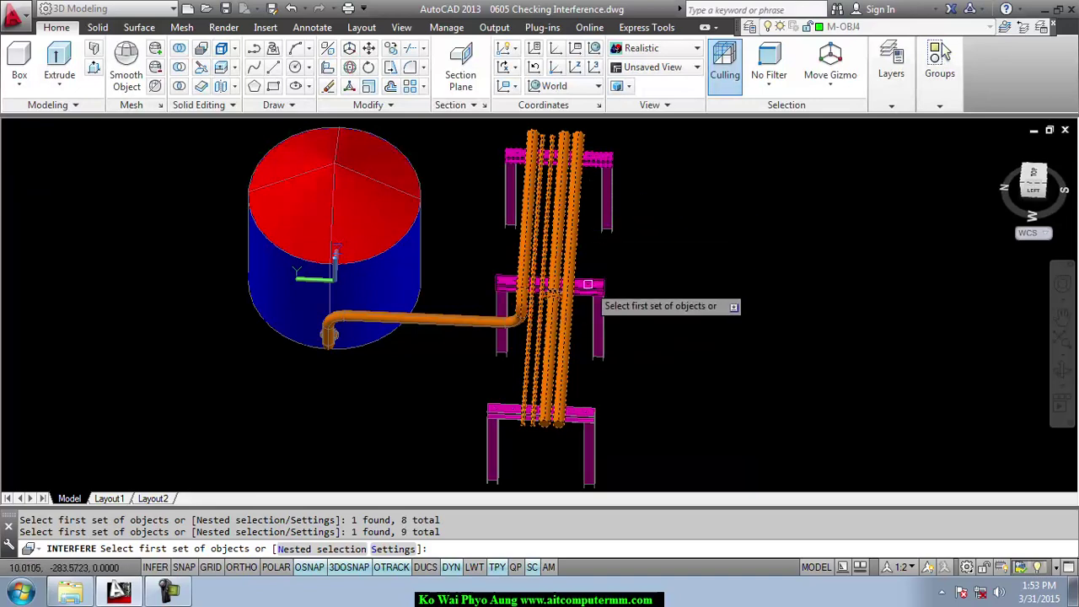
{"action": "left_click", "coordinate": [583, 287]}
{"action": "left_click", "coordinate": [592, 438]}
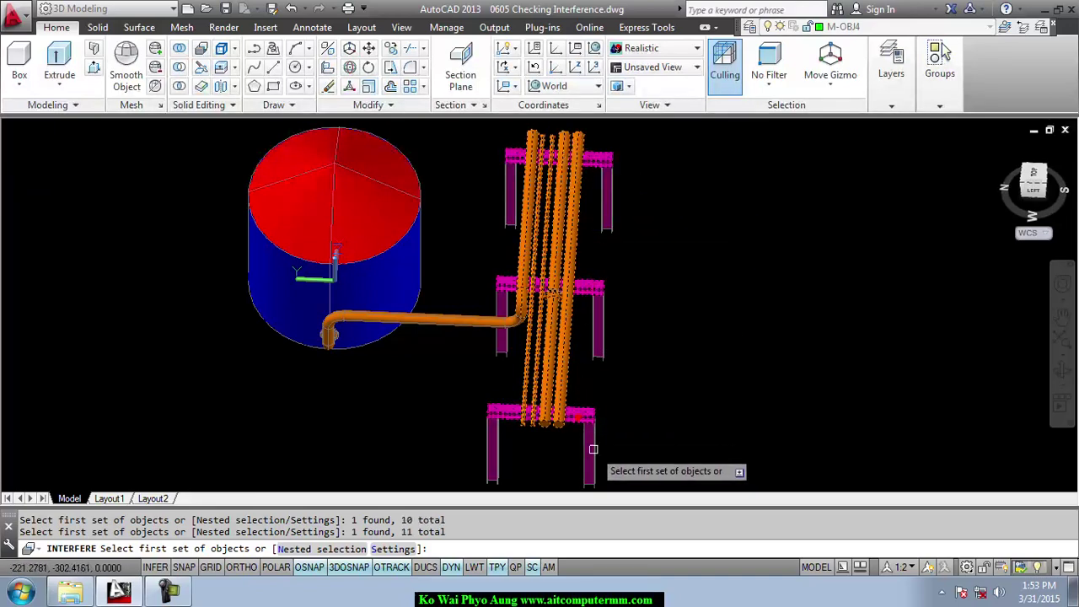
{"action": "left_click", "coordinate": [494, 447]}
{"action": "left_click", "coordinate": [503, 341]}
{"action": "left_click", "coordinate": [599, 337]}
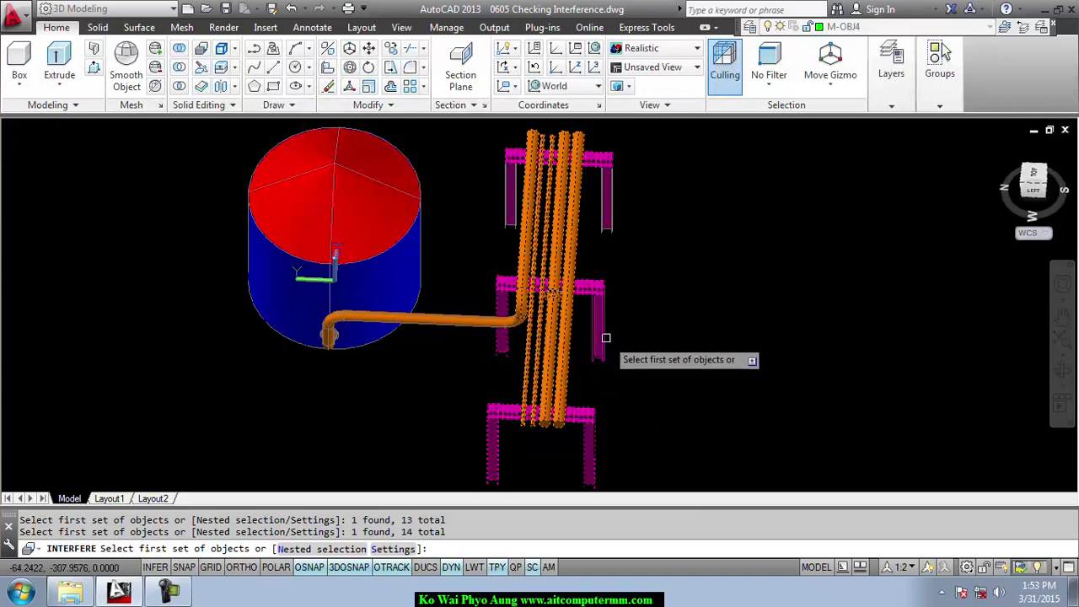
{"action": "left_click", "coordinate": [608, 229]}
{"action": "left_click", "coordinate": [509, 201]}
{"action": "left_click", "coordinate": [509, 201]}
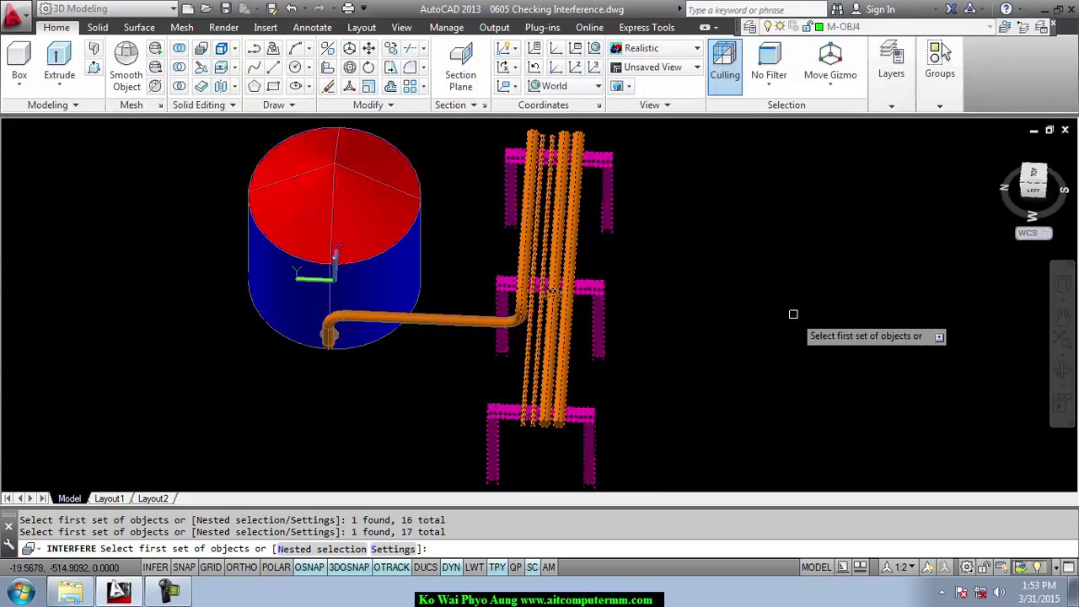
Close the first set and check the 17 objects against each other, opening the interference results.
{"action": "key", "text": "Return"}
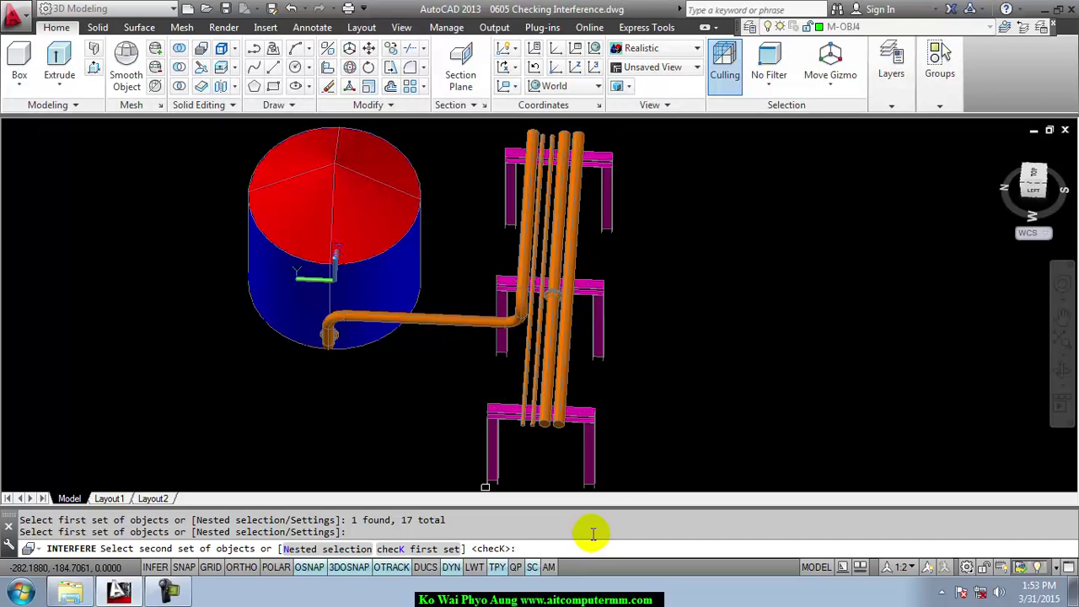
{"action": "key", "text": "Return"}
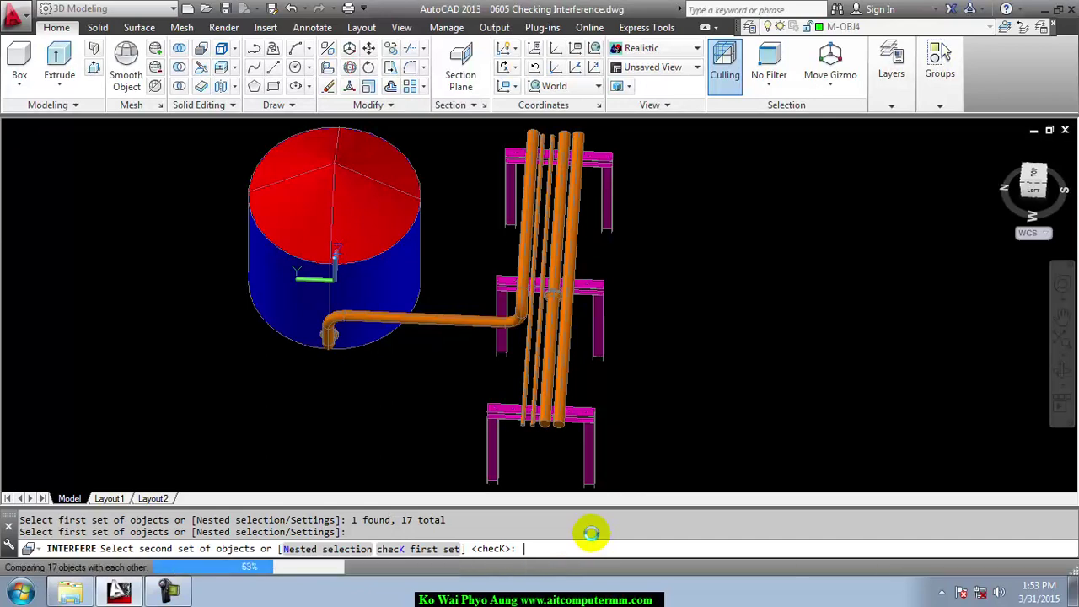
{"action": "key", "text": "Return"}
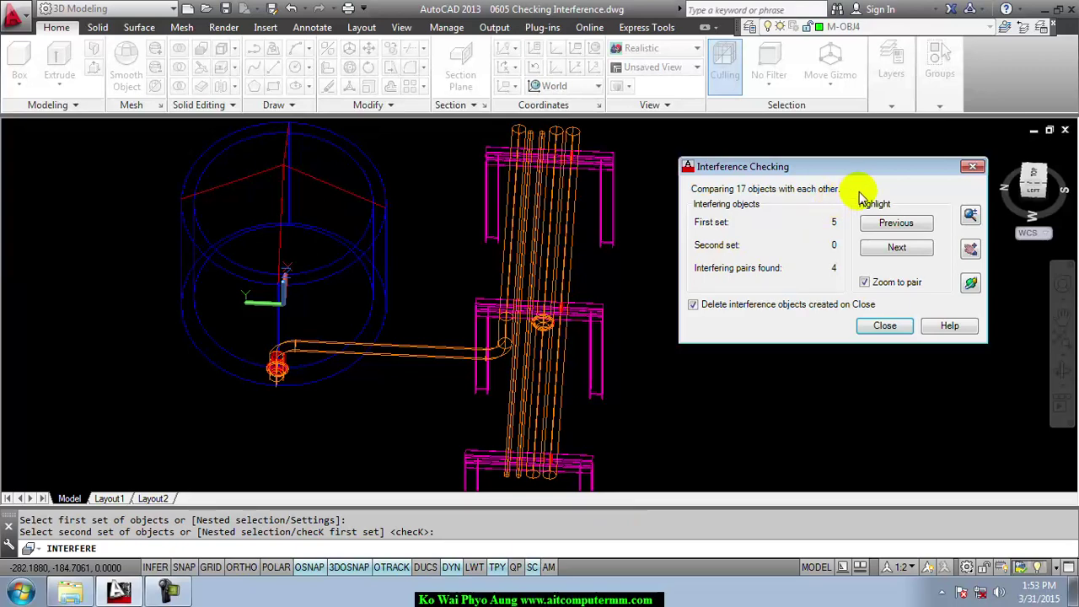
Cycle through the four interfering pairs with Next, highlighting each pair in the model.
{"action": "left_click", "coordinate": [890, 248]}
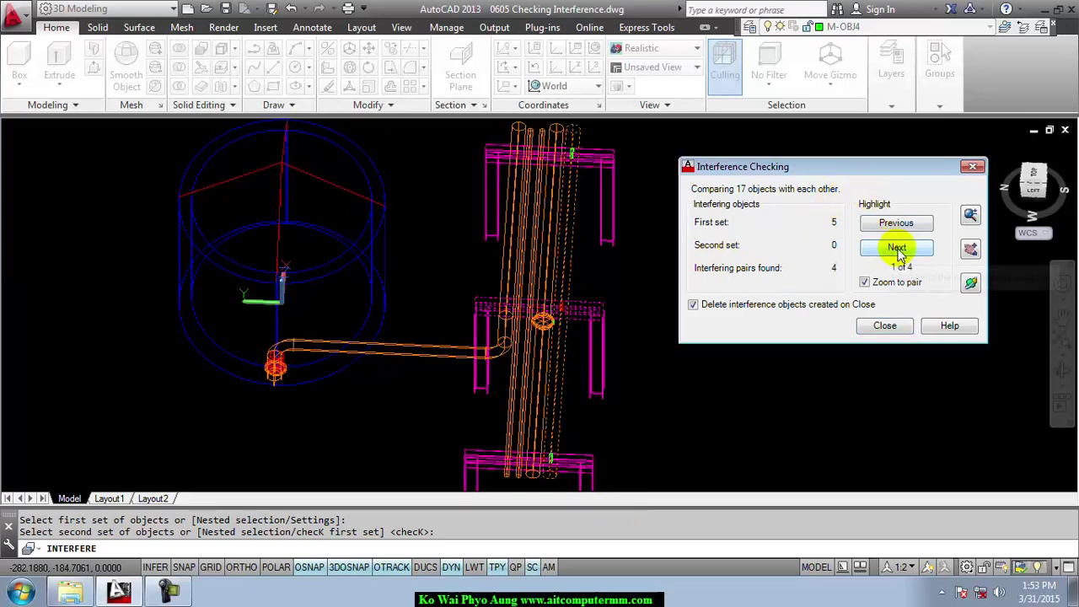
{"action": "left_click", "coordinate": [897, 249]}
{"action": "left_click", "coordinate": [897, 249]}
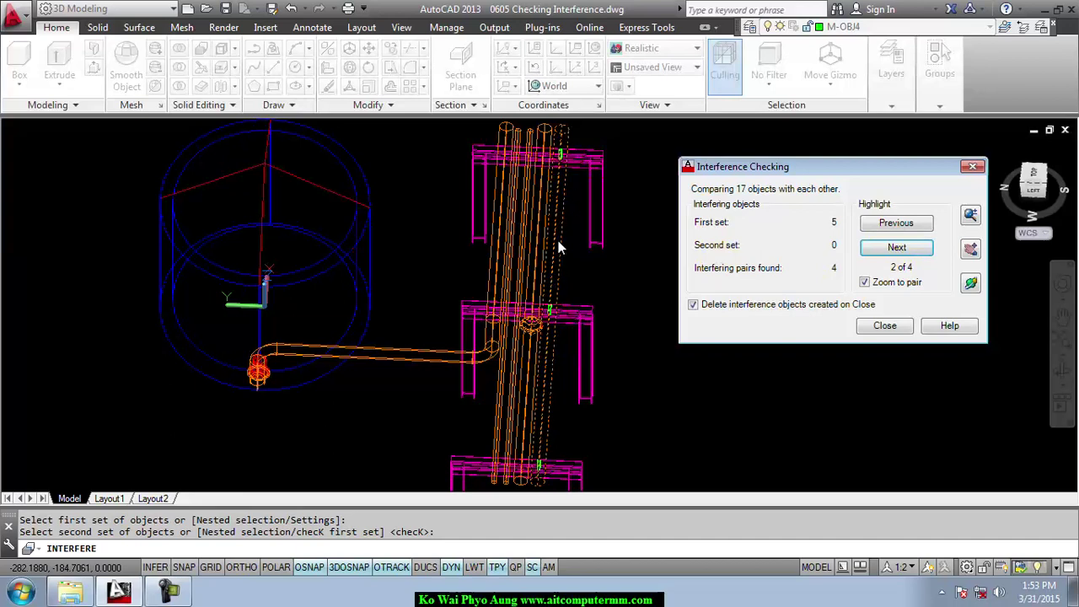
{"action": "left_click", "coordinate": [898, 247]}
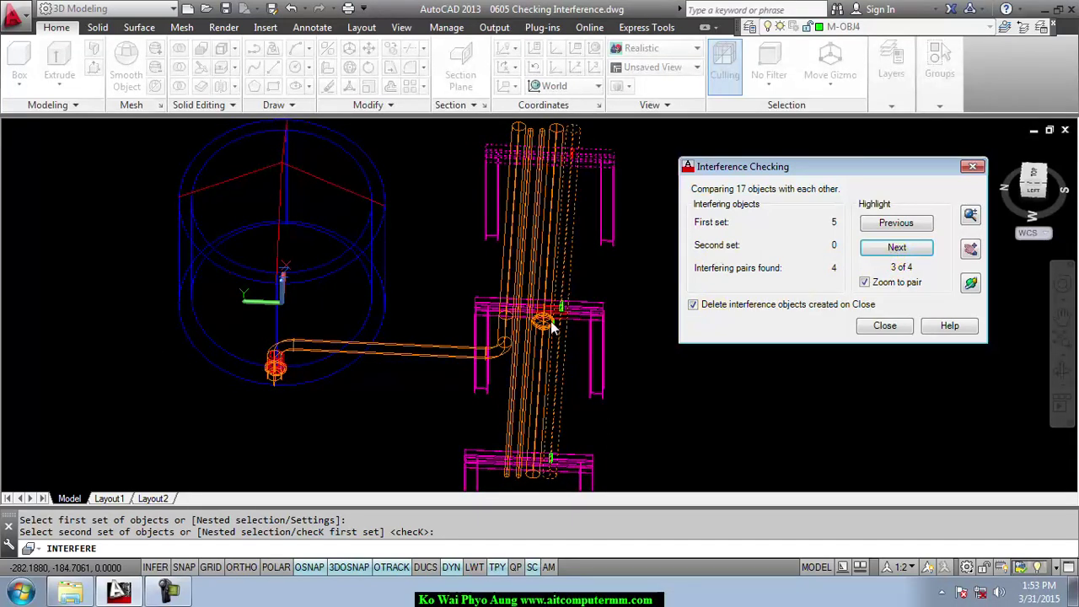
{"action": "left_click", "coordinate": [894, 250]}
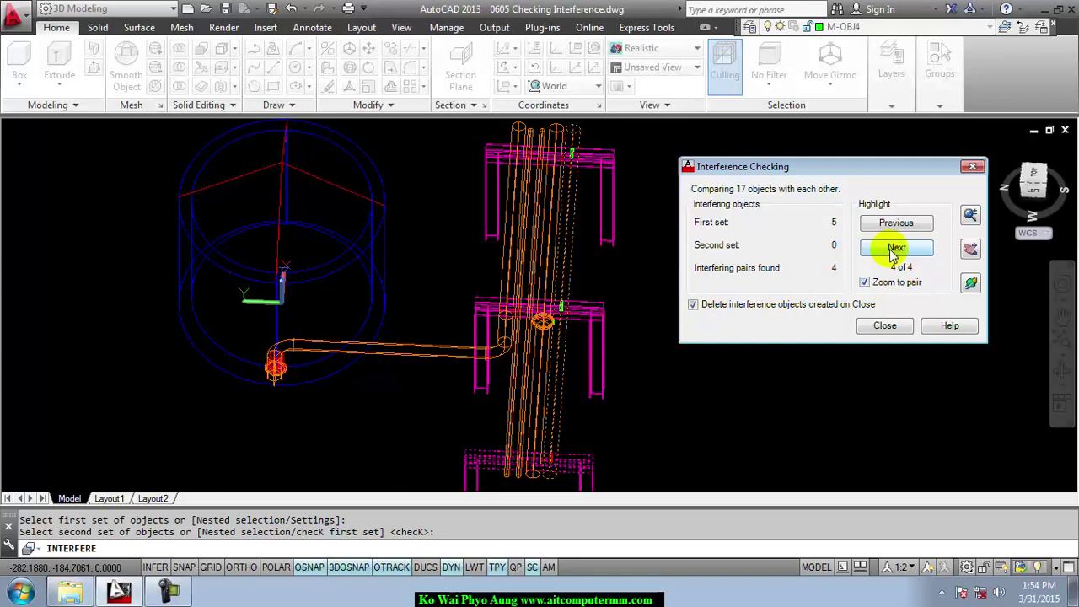
{"action": "left_click", "coordinate": [894, 253]}
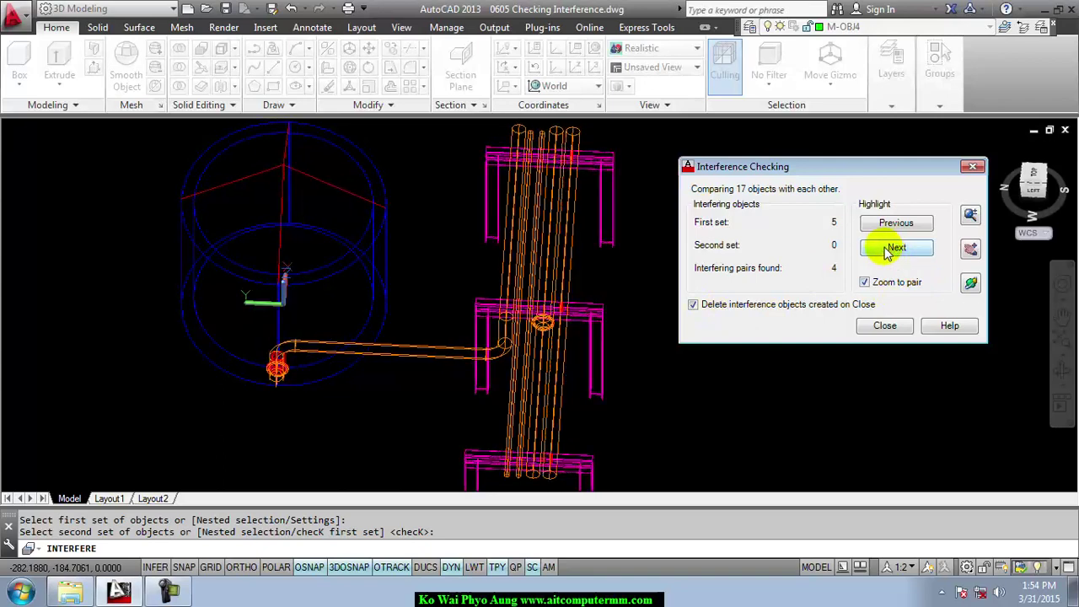
Orbit and zoom in on the red interference where the pipes meet the magenta frame beam.
{"action": "left_click", "coordinate": [971, 284]}
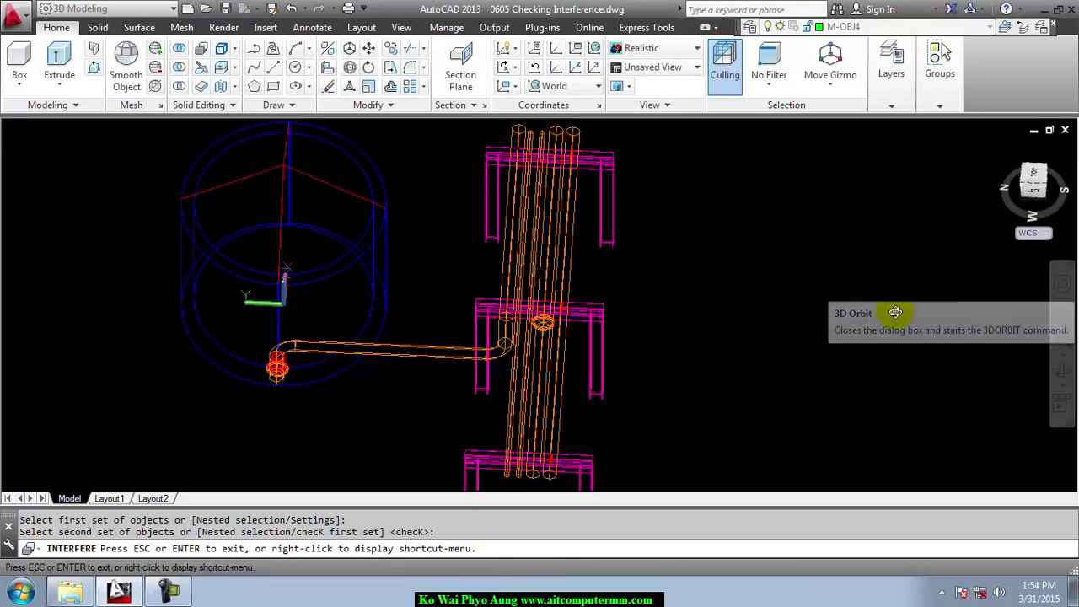
{"action": "left_click_drag", "start_coordinate": [636, 349], "coordinate": [634, 333]}
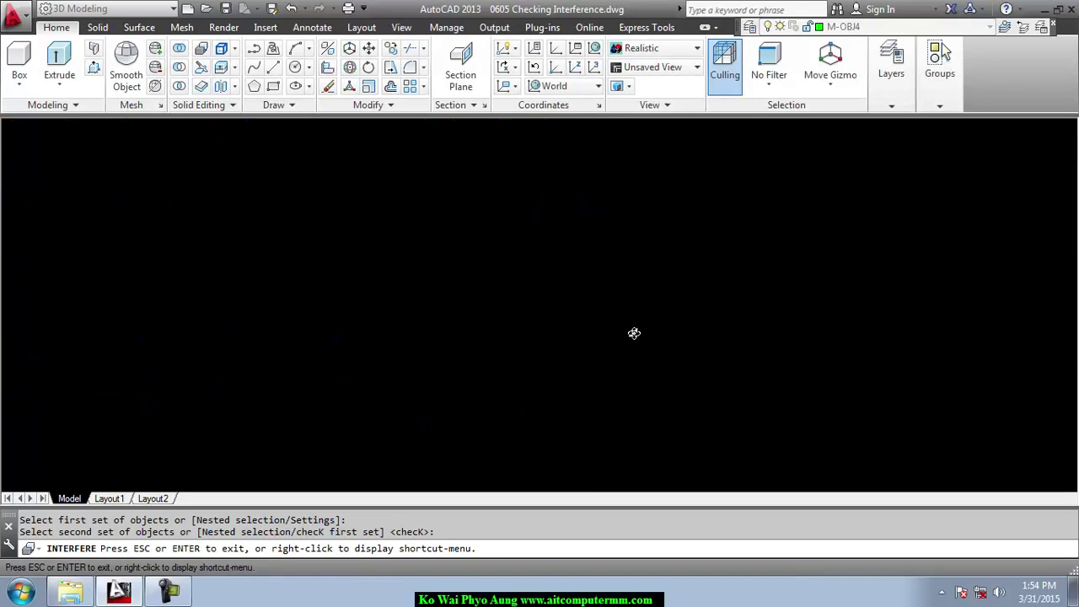
{"action": "mouse_move", "coordinate": [634, 333]}
{"action": "middle_mouse_down", "text": "shift"}
{"action": "mouse_move", "coordinate": [551, 309]}
{"action": "mouse_move", "coordinate": [718, 316]}
{"action": "mouse_move", "coordinate": [666, 318]}
{"action": "middle_mouse_up", "text": "shift"}
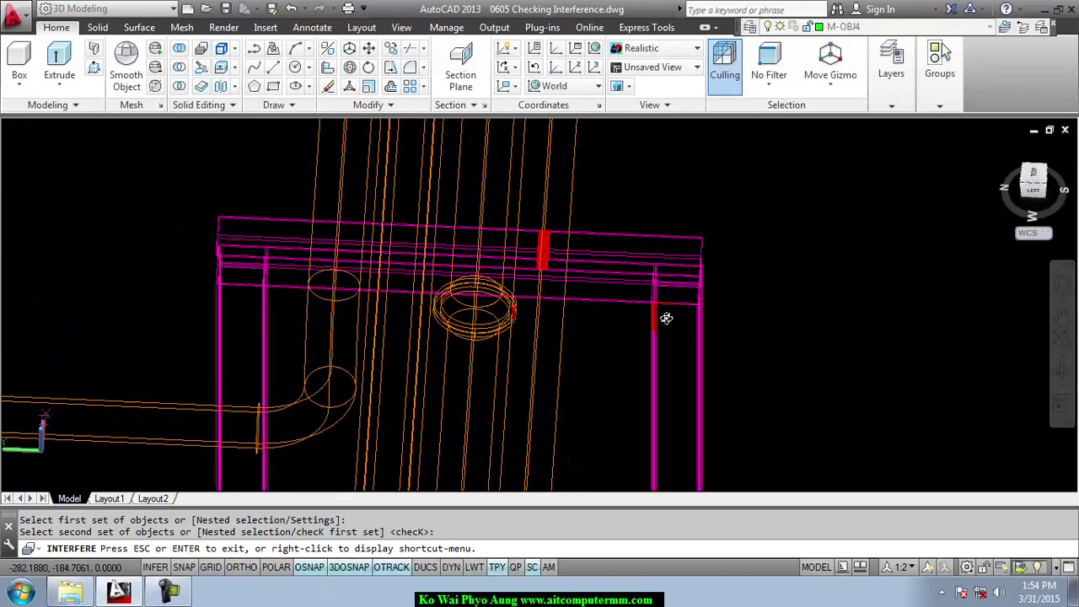
{"action": "scroll", "coordinate": [699, 318], "scroll_direction": "up", "scroll_amount": 2}
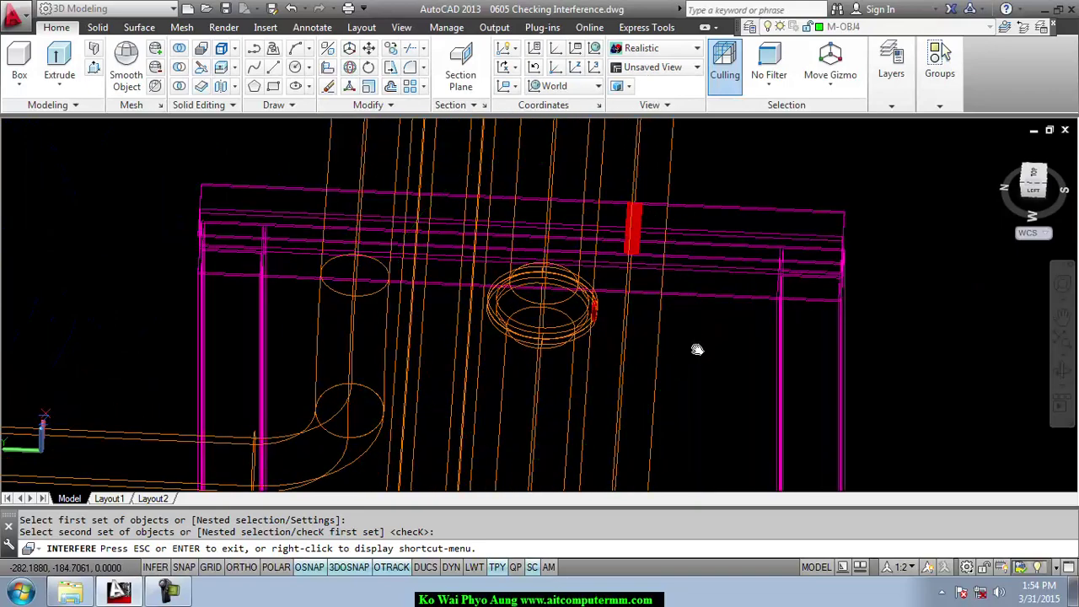
{"action": "scroll", "coordinate": [680, 320], "scroll_direction": "down", "scroll_amount": 1}
{"action": "scroll", "coordinate": [680, 320], "scroll_direction": "down", "scroll_amount": 1}
{"action": "scroll", "coordinate": [650, 320], "scroll_direction": "down", "scroll_amount": 1}
{"action": "scroll", "coordinate": [668, 323], "scroll_direction": "down", "scroll_amount": 1}
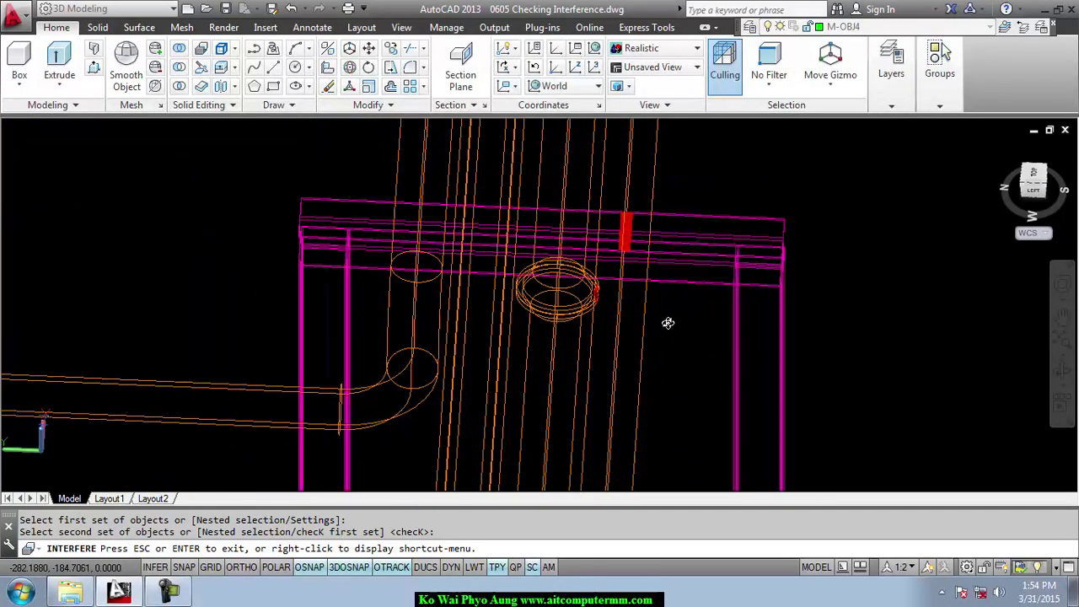
{"action": "scroll", "coordinate": [668, 323], "scroll_direction": "down", "scroll_amount": 1}
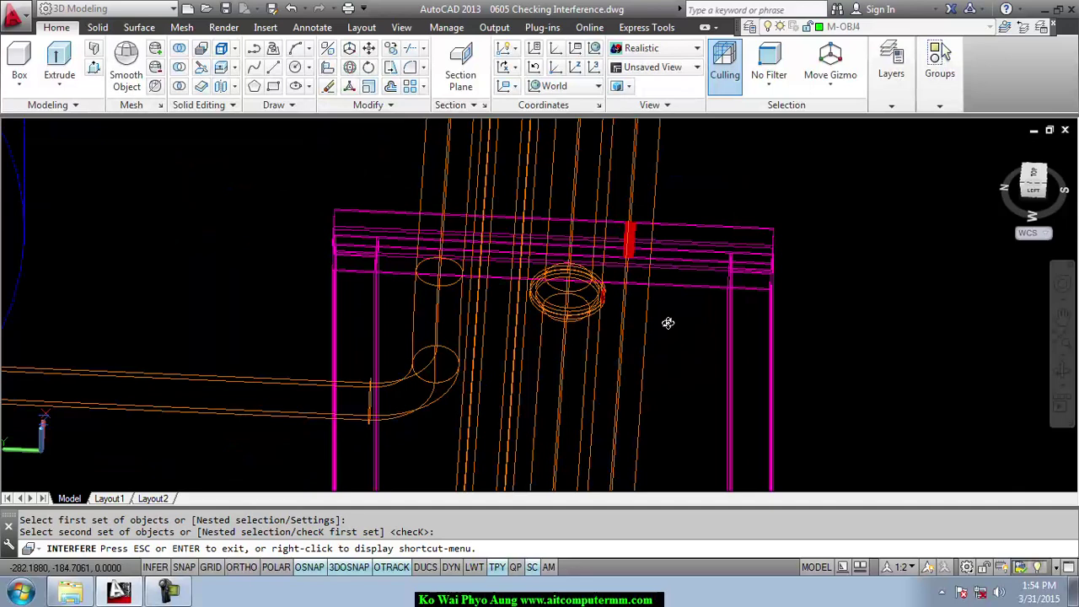
Bring the interference report back and close it, deleting the temporary interference objects.
{"action": "key", "text": "Return"}
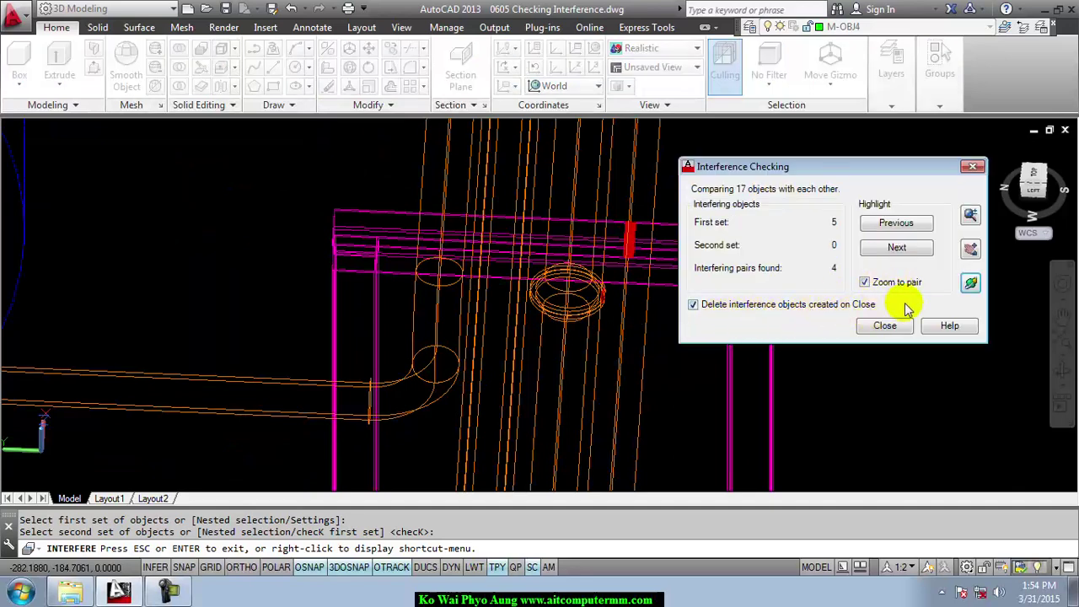
{"action": "left_click_drag", "start_coordinate": [858, 169], "coordinate": [806, 173]}
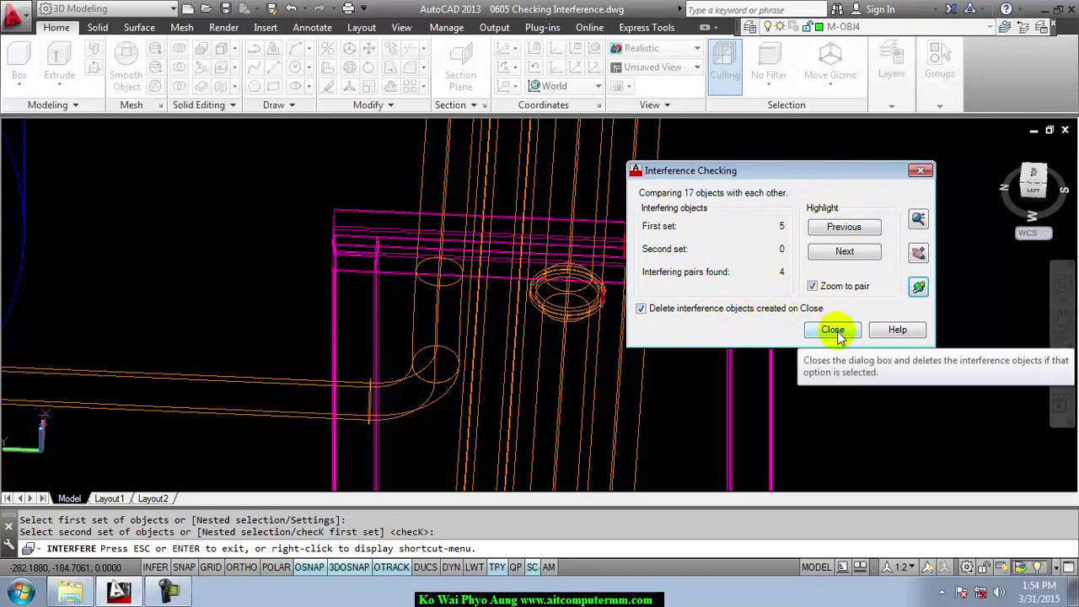
{"action": "left_click", "coordinate": [833, 330]}
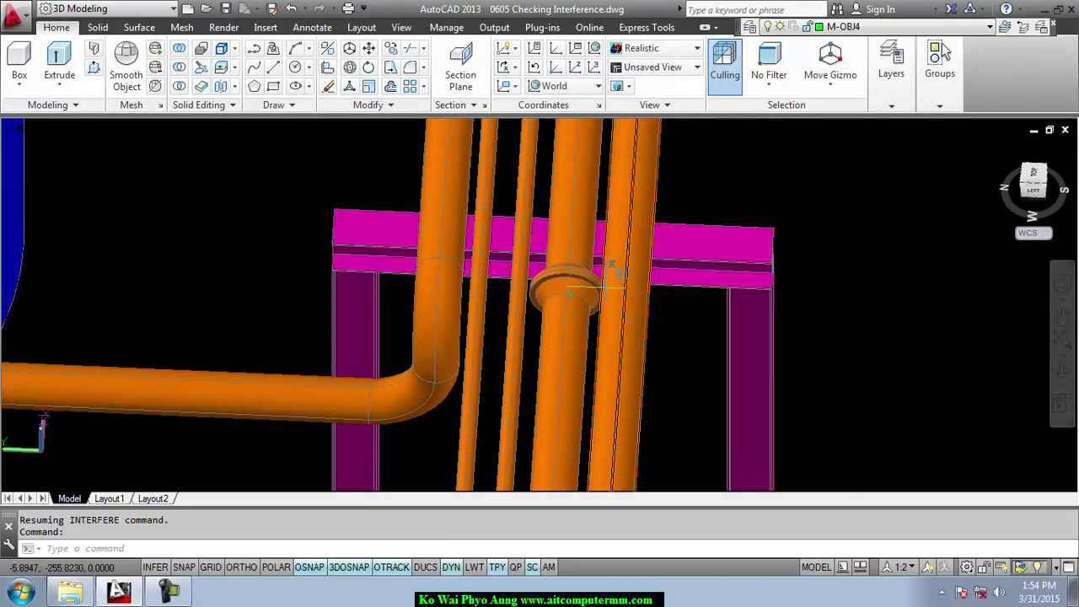
Start a new INTERFERE check with Realistic red interference objects and a Wireframe viewport.
{"action": "left_click", "coordinate": [207, 51]}
{"action": "type", "text": "S"}
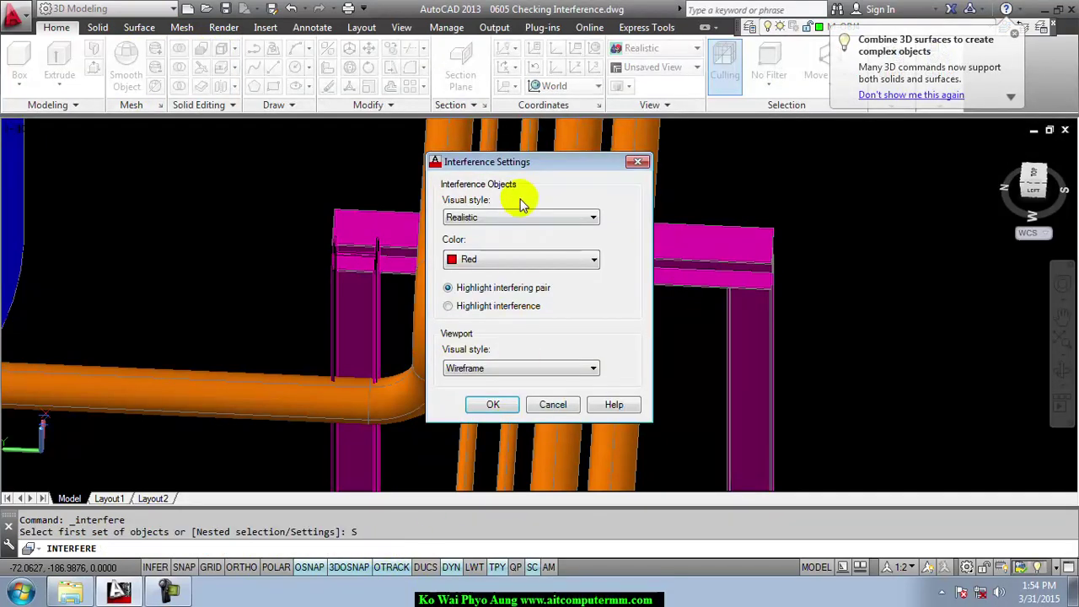
{"action": "left_click_drag", "start_coordinate": [524, 163], "coordinate": [806, 171]}
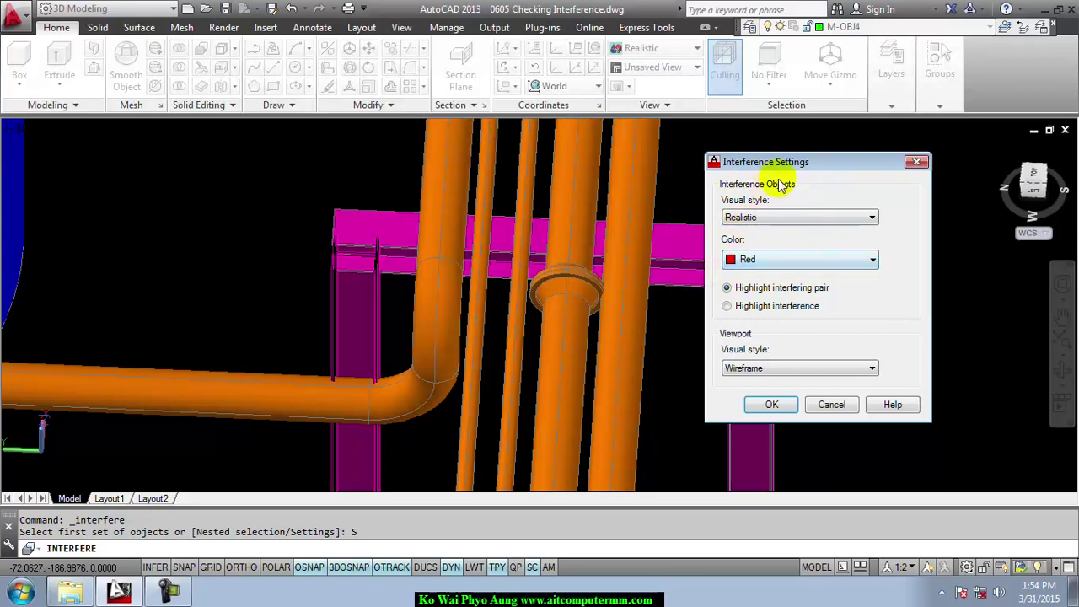
{"action": "left_click_drag", "start_coordinate": [818, 164], "coordinate": [801, 165]}
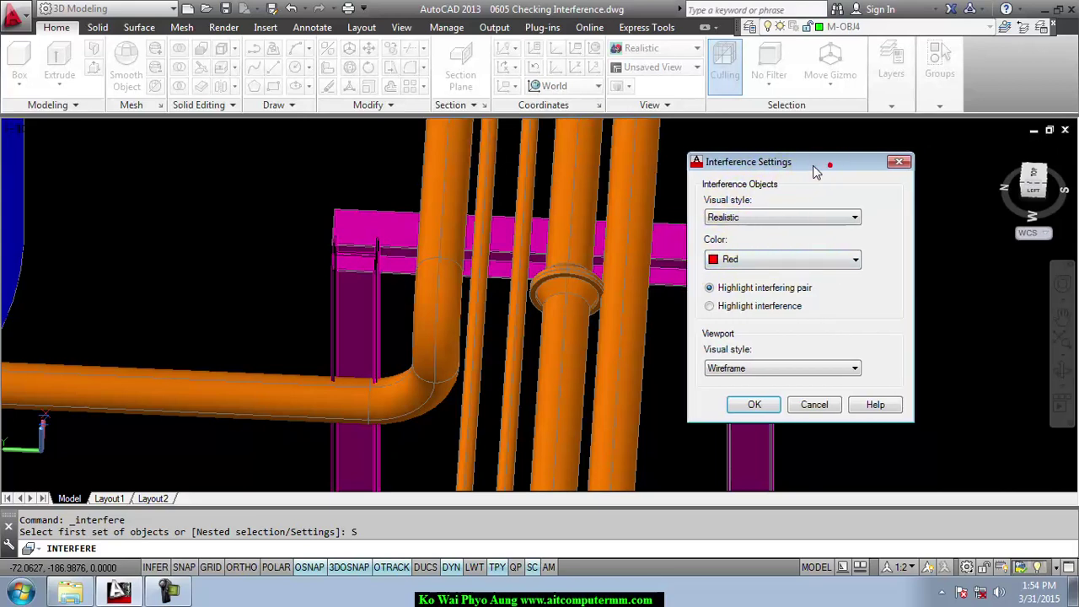
{"action": "left_click", "coordinate": [755, 405]}
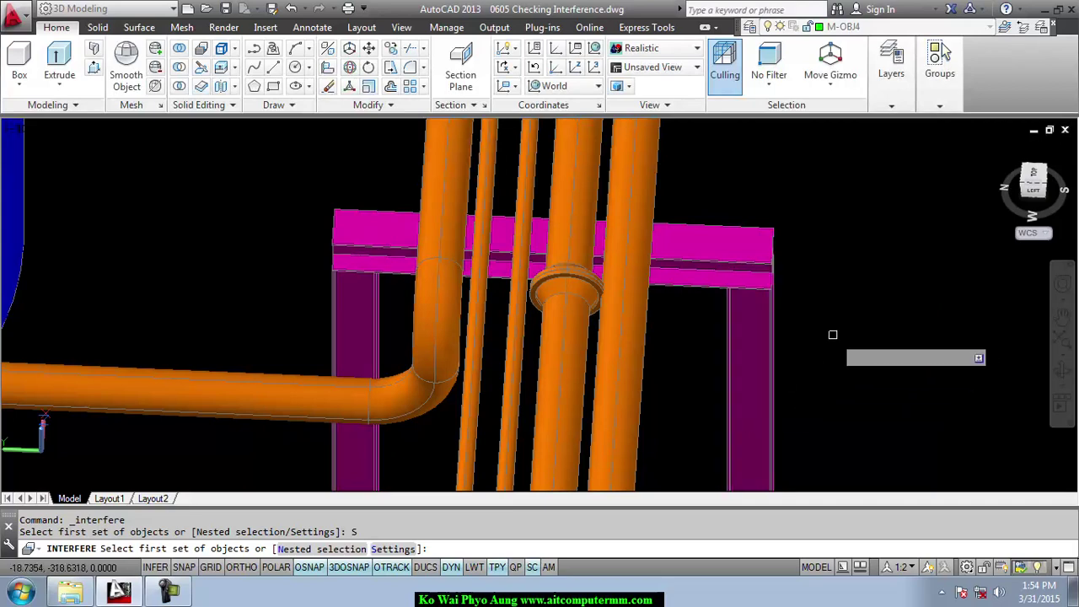
Orbit, zoom and pan to an oblique view along the pipes and frame.
{"action": "scroll", "coordinate": [833, 335], "scroll_direction": "down", "scroll_amount": 2}
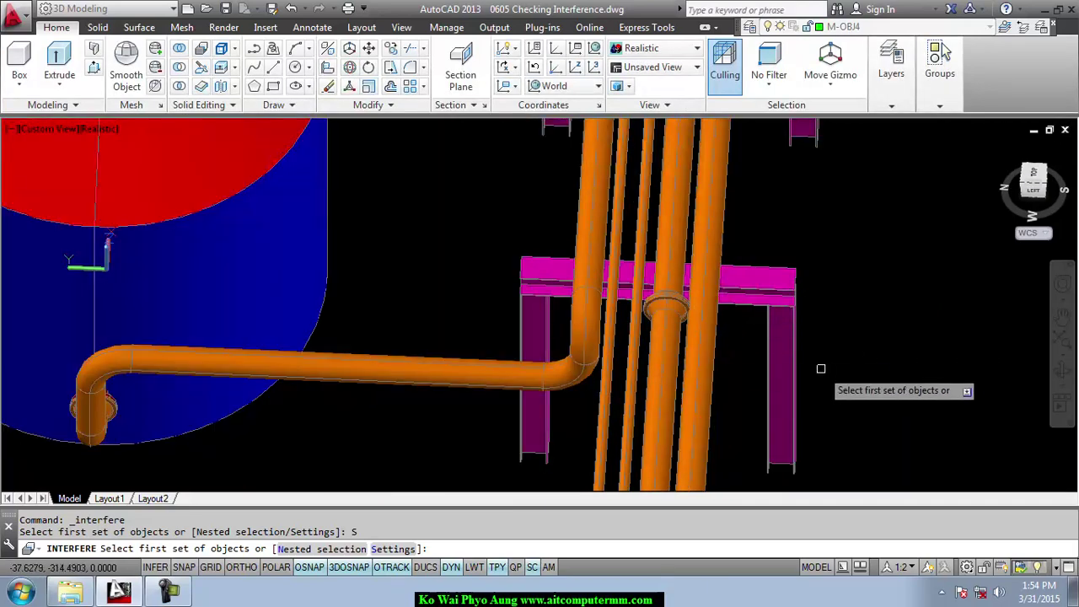
{"action": "scroll", "coordinate": [845, 370], "scroll_direction": "up", "scroll_amount": 2}
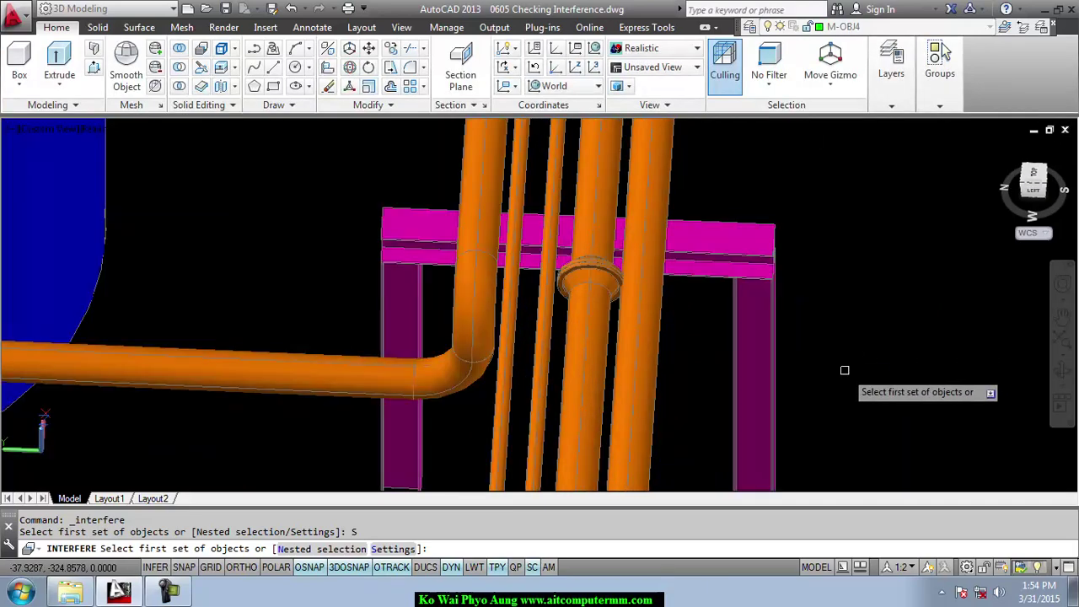
{"action": "scroll", "coordinate": [845, 371], "scroll_direction": "down", "scroll_amount": 3}
{"action": "scroll", "coordinate": [851, 375], "scroll_direction": "down", "scroll_amount": 1}
{"action": "middle_click_drag", "start_coordinate": [872, 368], "coordinate": [836, 332], "text": "shift"}
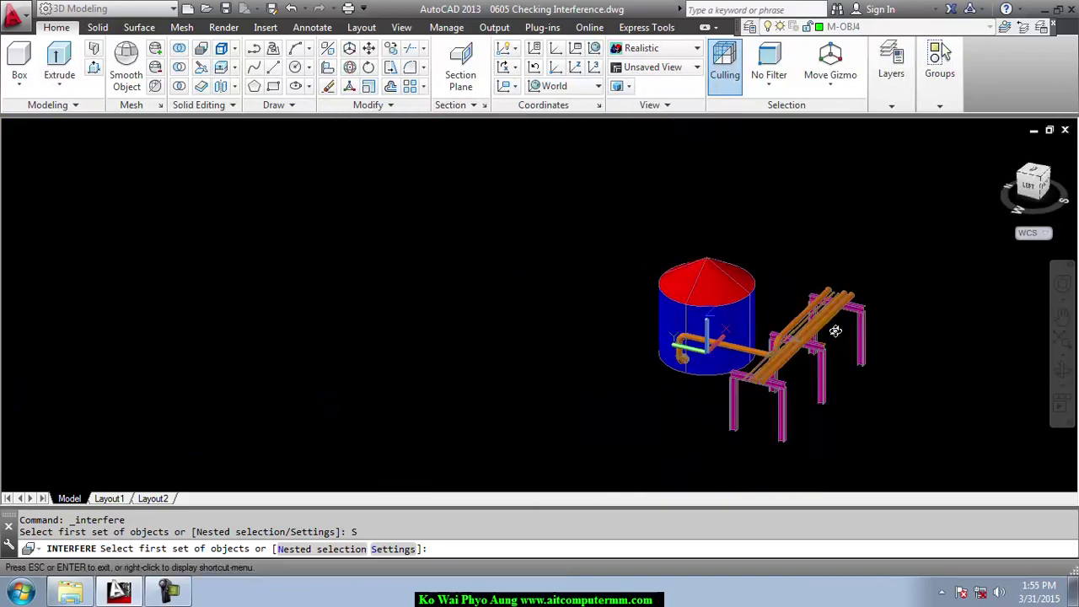
{"action": "scroll", "coordinate": [852, 359], "scroll_direction": "up", "scroll_amount": 3}
{"action": "scroll", "coordinate": [759, 359], "scroll_direction": "up", "scroll_amount": 3}
{"action": "scroll", "coordinate": [719, 343], "scroll_direction": "up", "scroll_amount": 2}
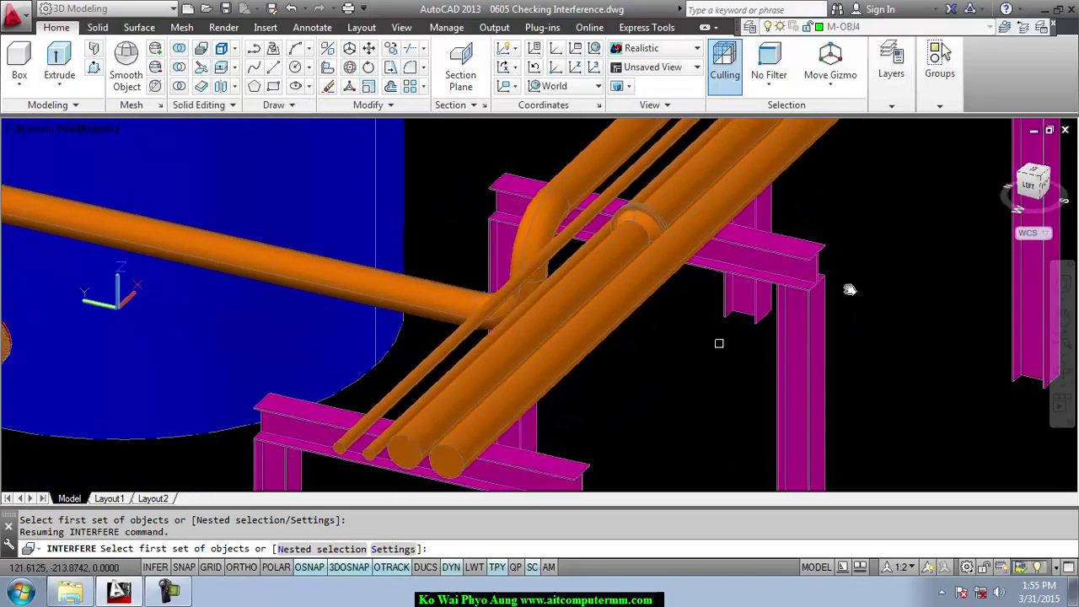
{"action": "mouse_move", "coordinate": [719, 343]}
{"action": "middle_mouse_down"}
{"action": "mouse_move", "coordinate": [746, 316]}
{"action": "mouse_move", "coordinate": [785, 325]}
{"action": "mouse_move", "coordinate": [749, 203]}
{"action": "middle_mouse_up"}
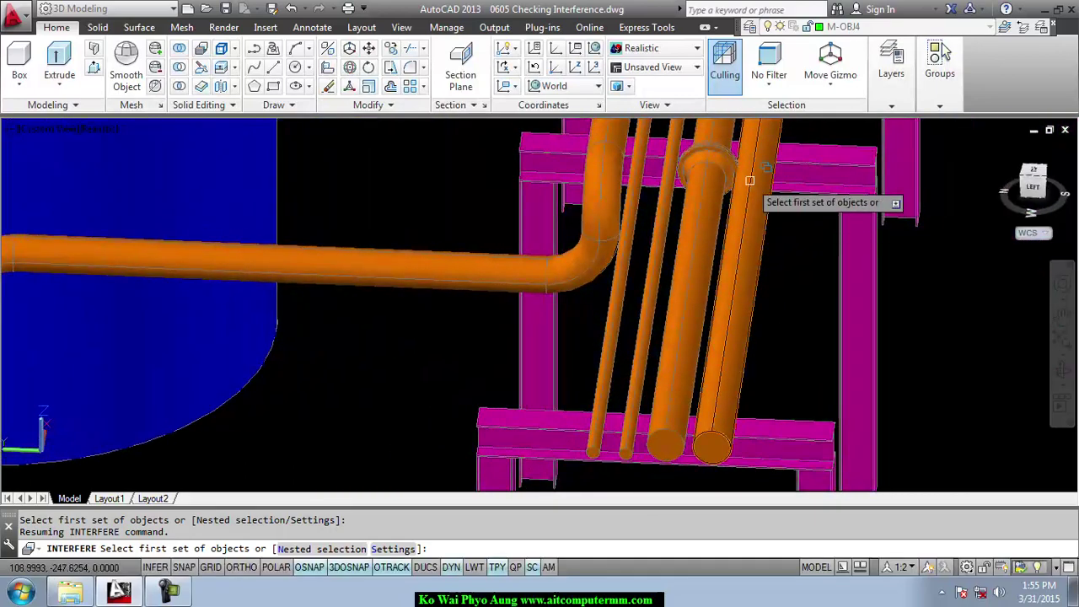
{"action": "scroll", "coordinate": [811, 284], "scroll_direction": "down", "scroll_amount": 2}
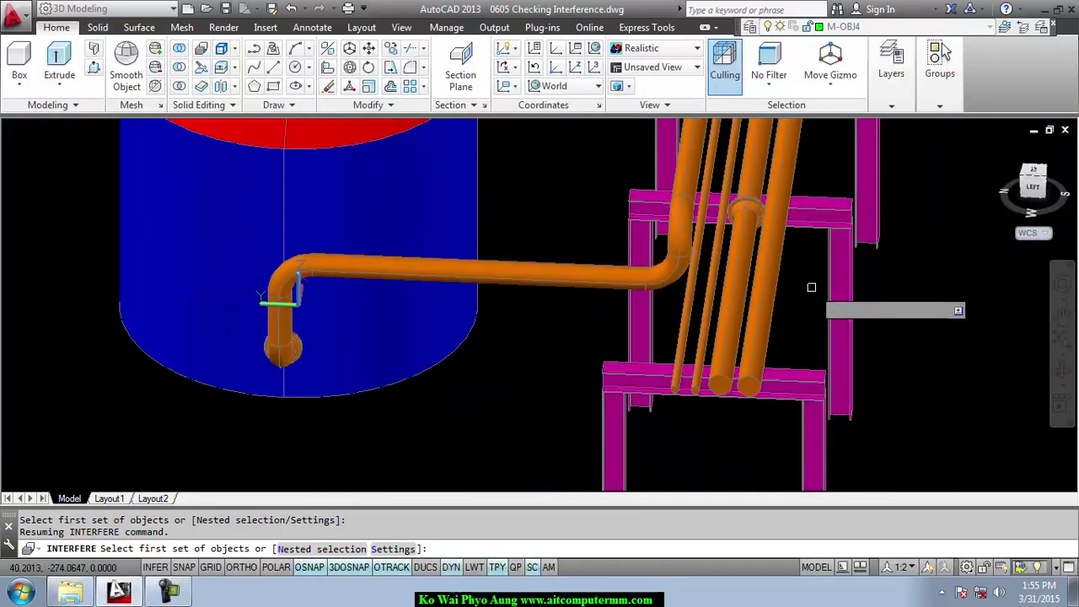
{"action": "scroll", "coordinate": [867, 329], "scroll_direction": "up", "scroll_amount": 2}
{"action": "middle_click_drag", "start_coordinate": [873, 329], "coordinate": [877, 299], "text": "shift"}
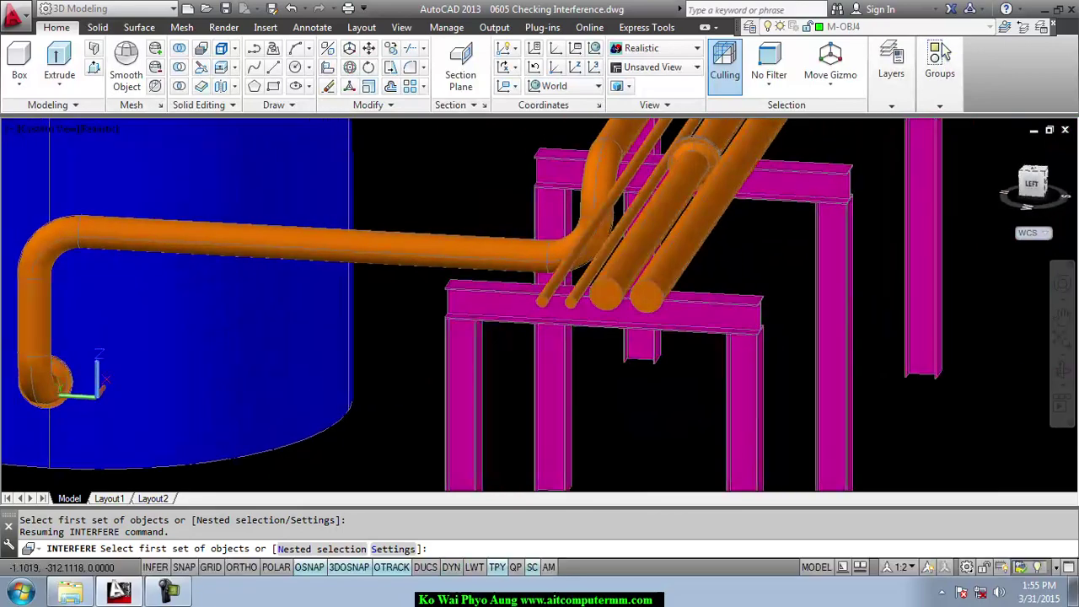
{"action": "middle_click_drag", "start_coordinate": [873, 252], "coordinate": [534, 352]}
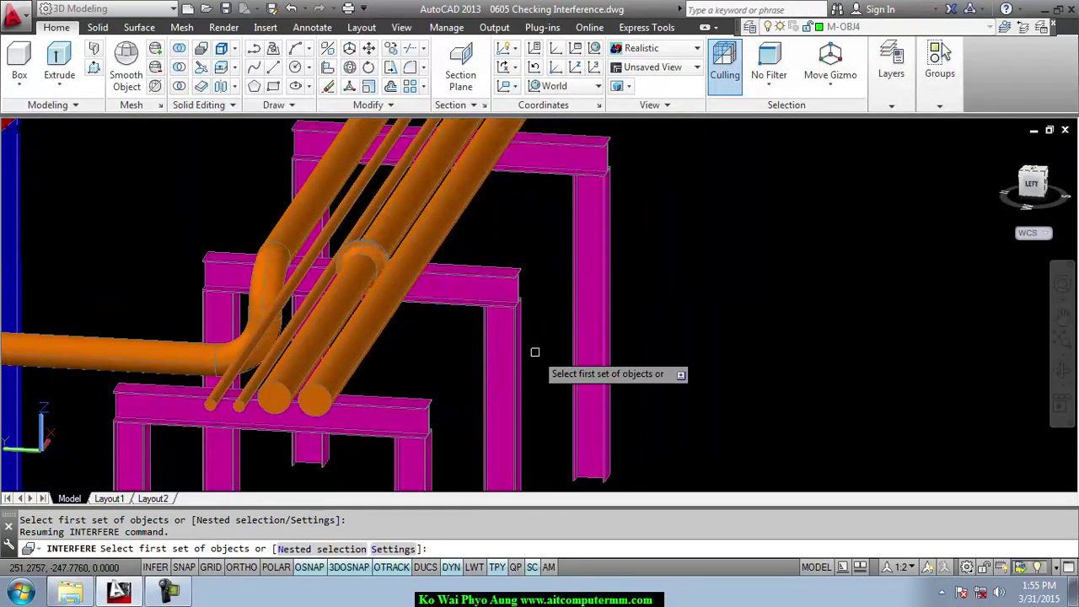
{"action": "type", "text": "m"}
Cancel the interference check and orbit back to an oblique view of the pipes.
{"action": "key", "text": "Return"}
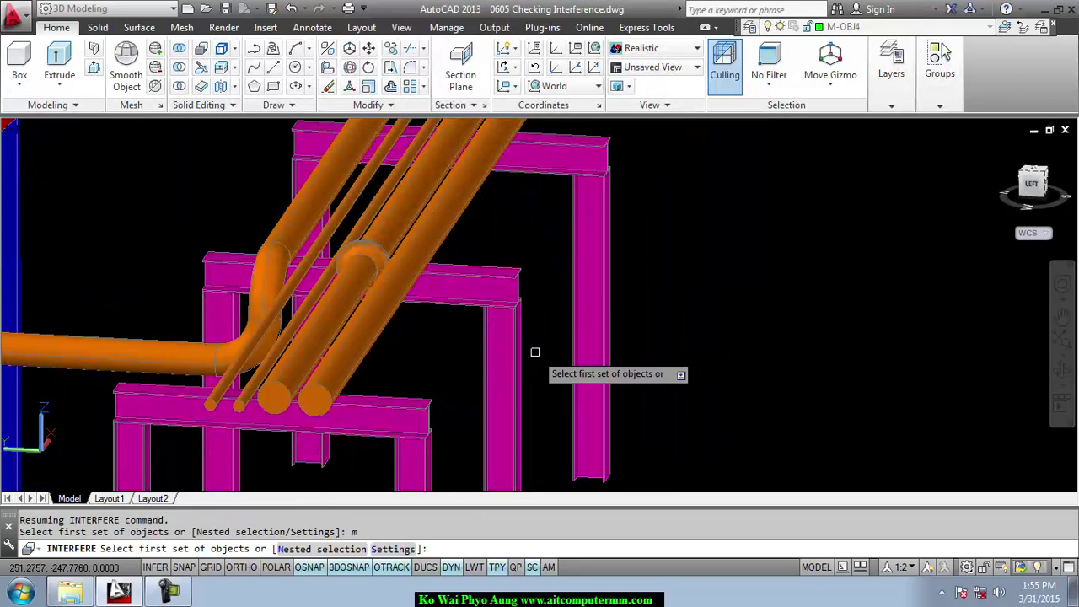
{"action": "middle_click_drag", "start_coordinate": [649, 345], "coordinate": [703, 341], "text": "shift"}
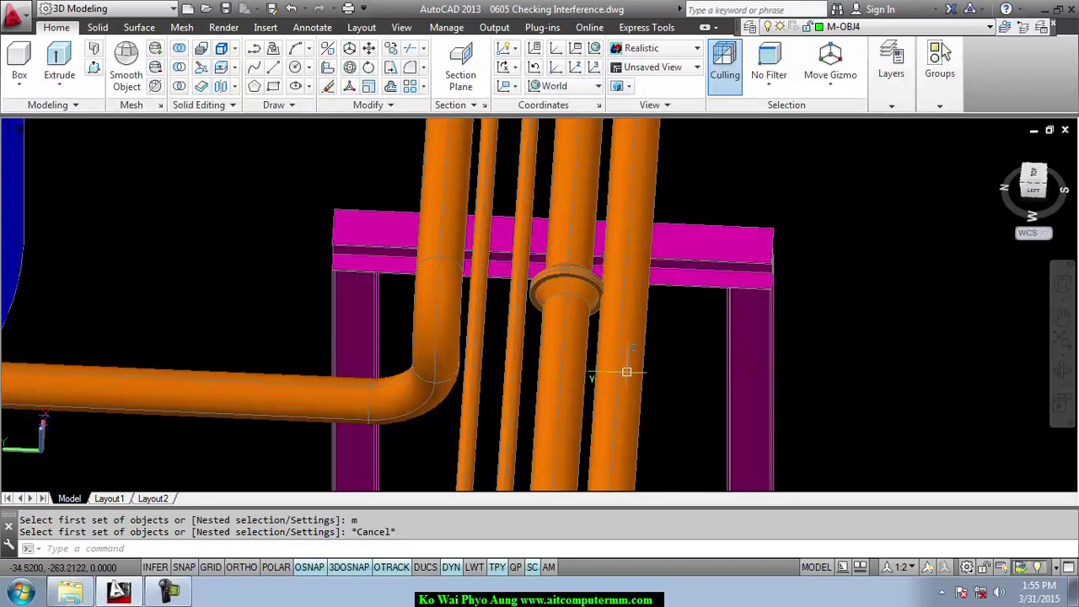
{"action": "mouse_move", "coordinate": [831, 356]}
{"action": "middle_mouse_down", "text": "shift"}
{"action": "mouse_move", "coordinate": [802, 250]}
{"action": "mouse_move", "coordinate": [829, 284]}
{"action": "middle_mouse_up", "text": "shift"}
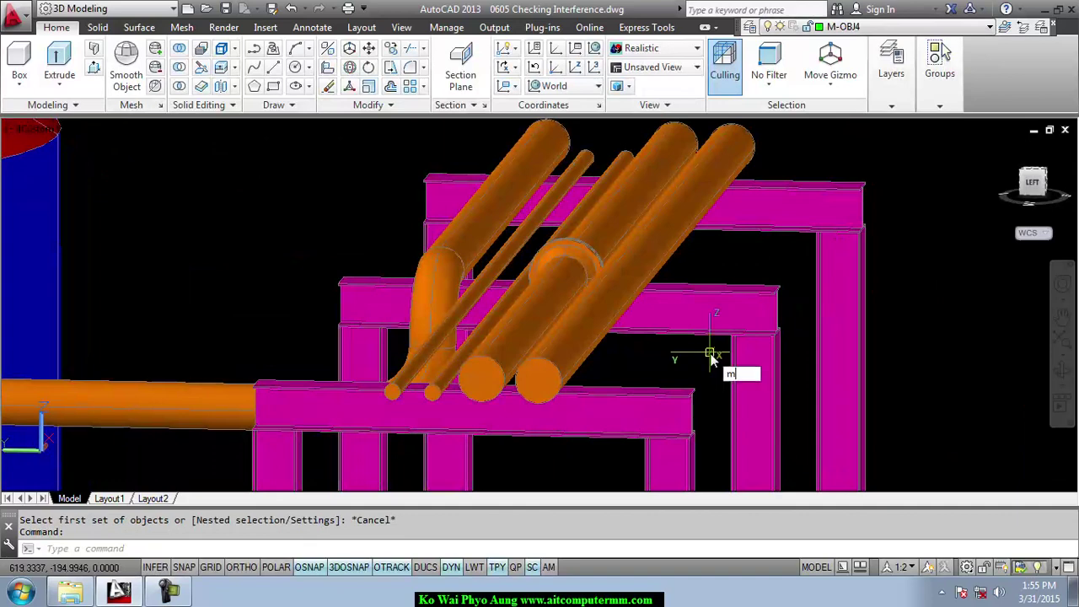
MOVE the rightmost large pipe 3 units toward 270° from its end centre.
{"action": "type", "text": "m"}
{"action": "key", "text": "Return"}
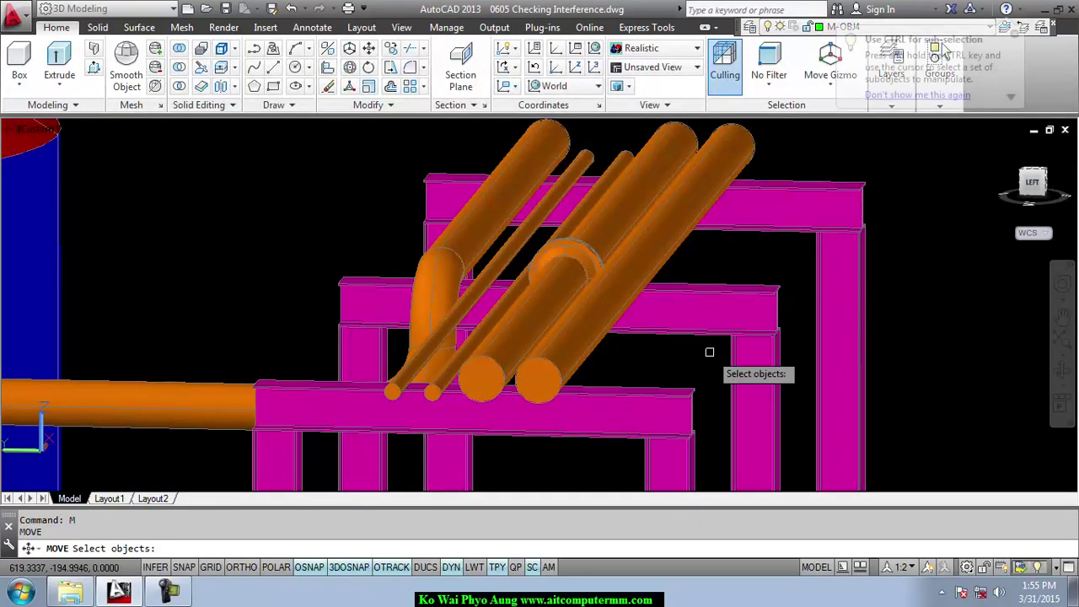
{"action": "left_click", "coordinate": [557, 370]}
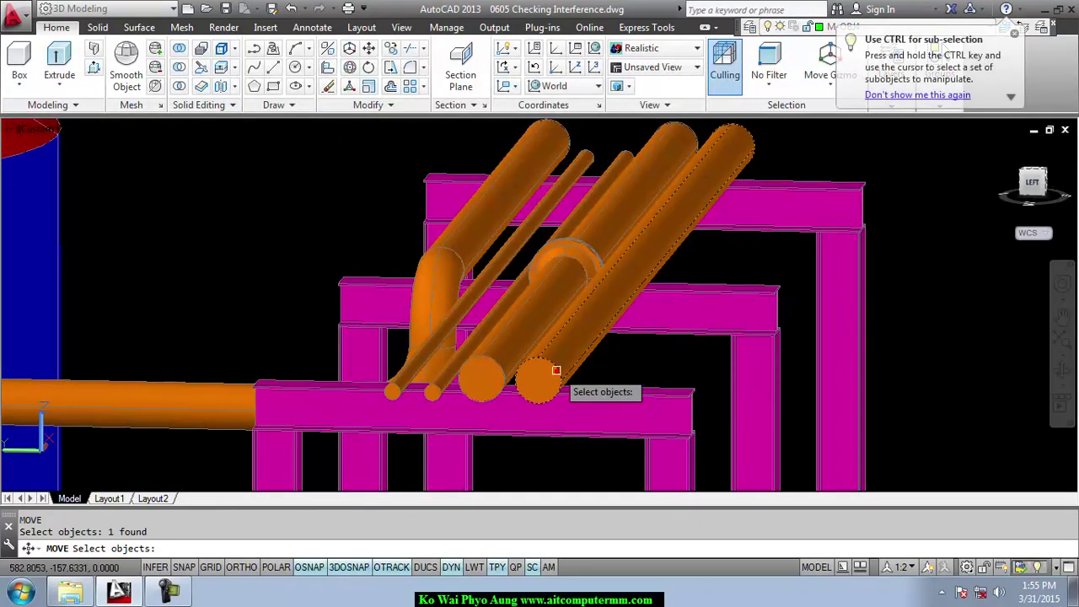
{"action": "key", "text": "Return"}
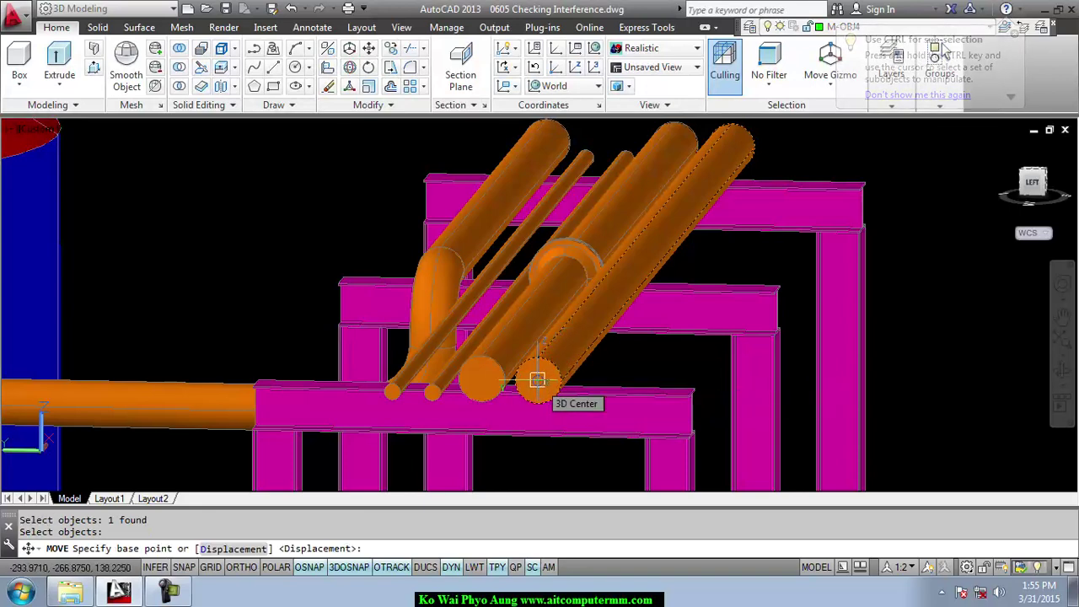
{"action": "left_click", "coordinate": [537, 380]}
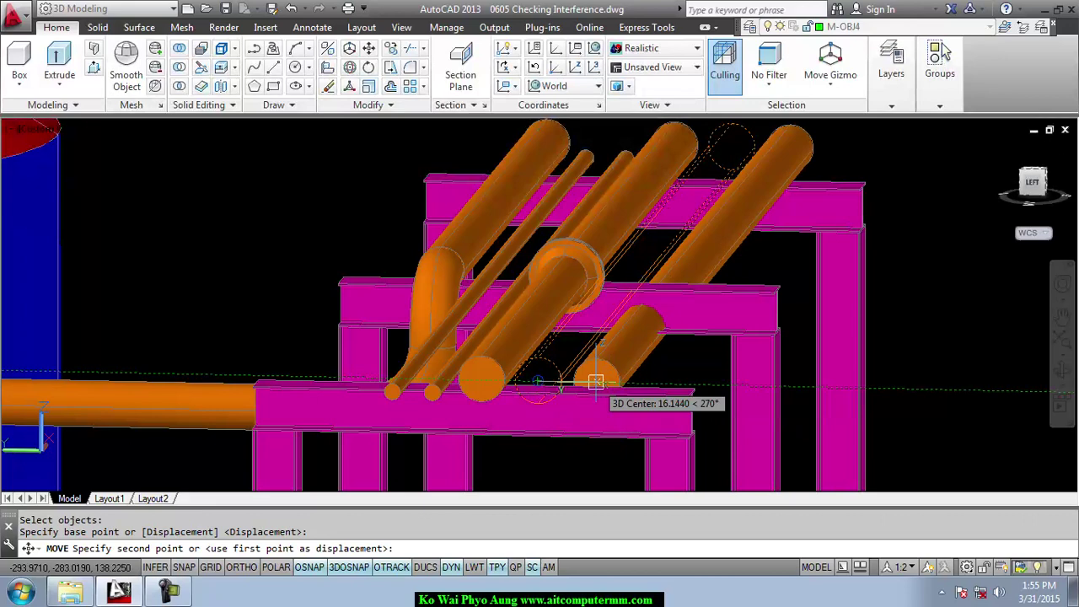
{"action": "type", "text": "3"}
{"action": "key", "text": "Return"}
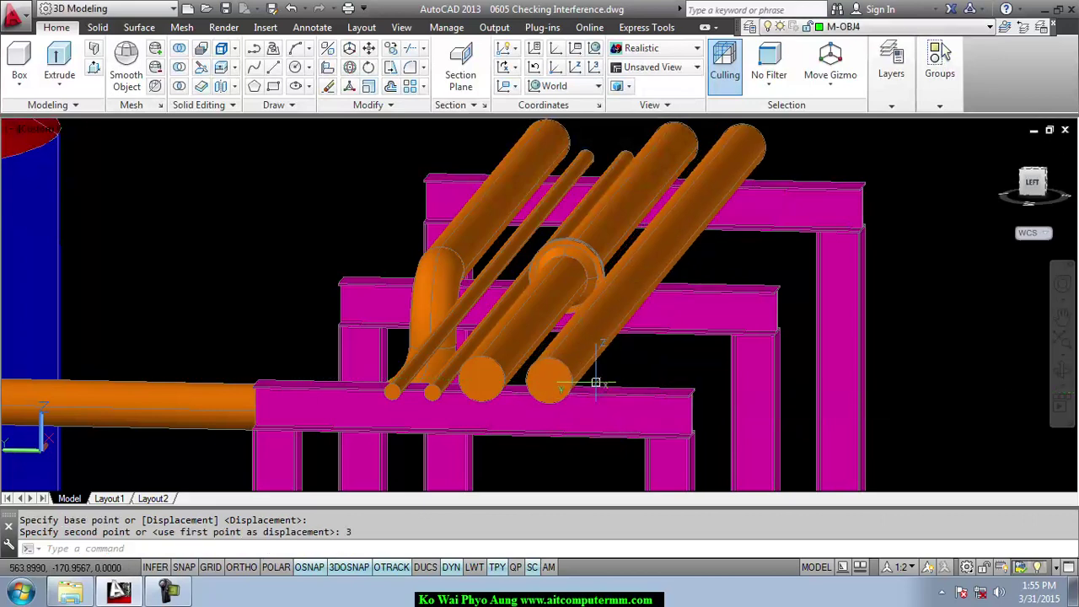
{"action": "mouse_move", "coordinate": [595, 386]}
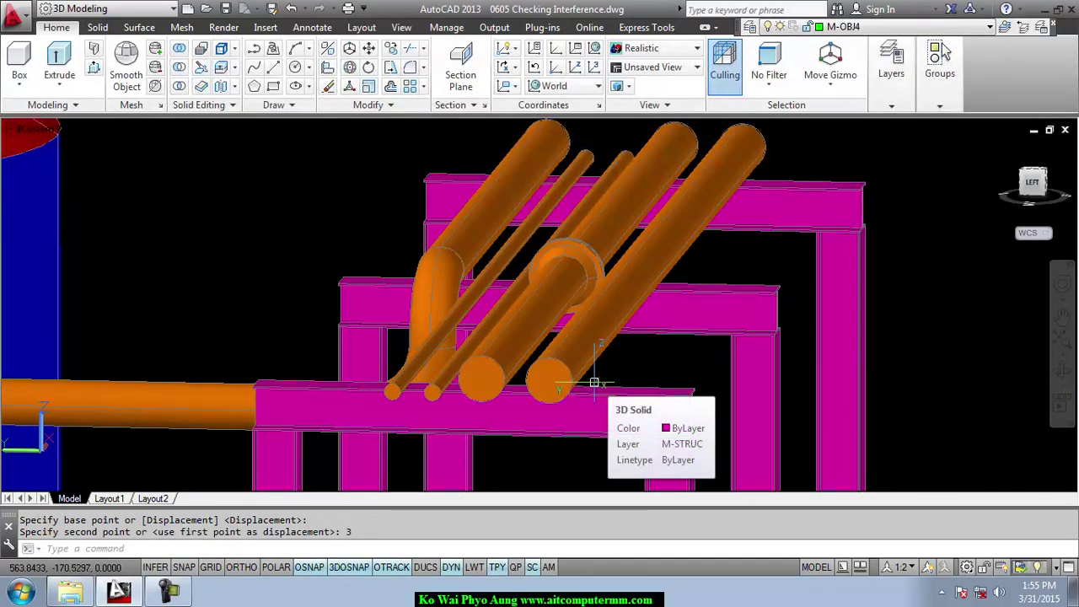
Move the rightmost pipe 1 unit along +Z from its end centre, then zoom out to check it.
{"action": "key", "text": "Return"}
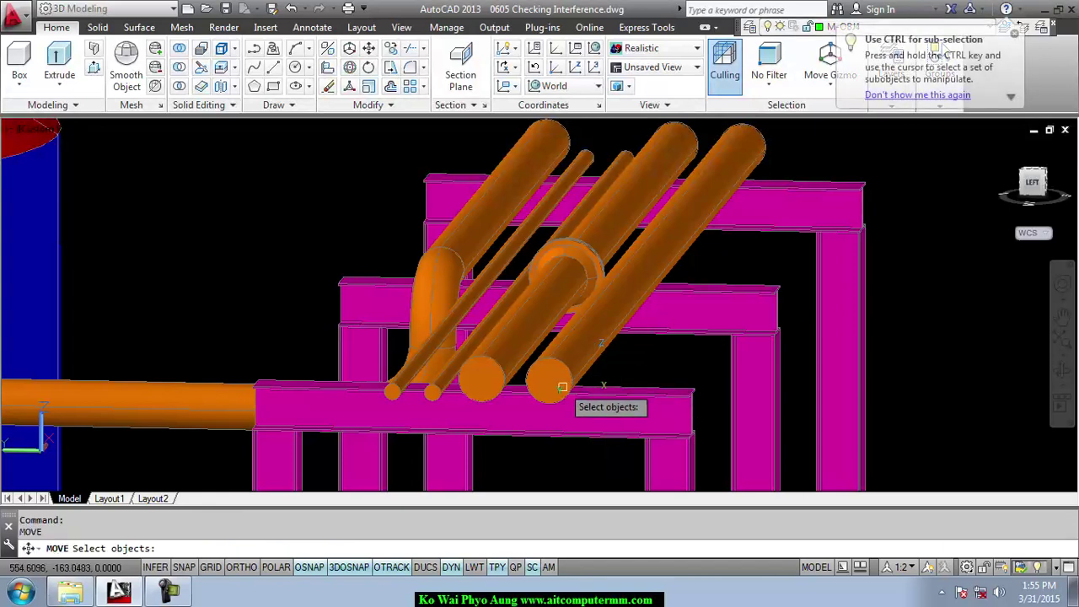
{"action": "left_click", "coordinate": [565, 367]}
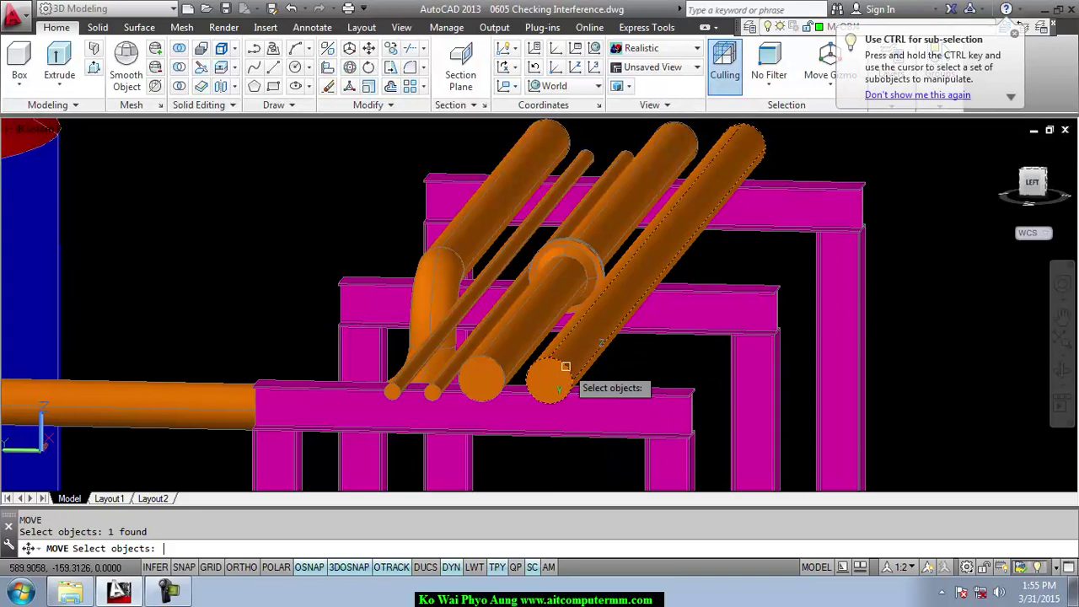
{"action": "key", "text": "Return"}
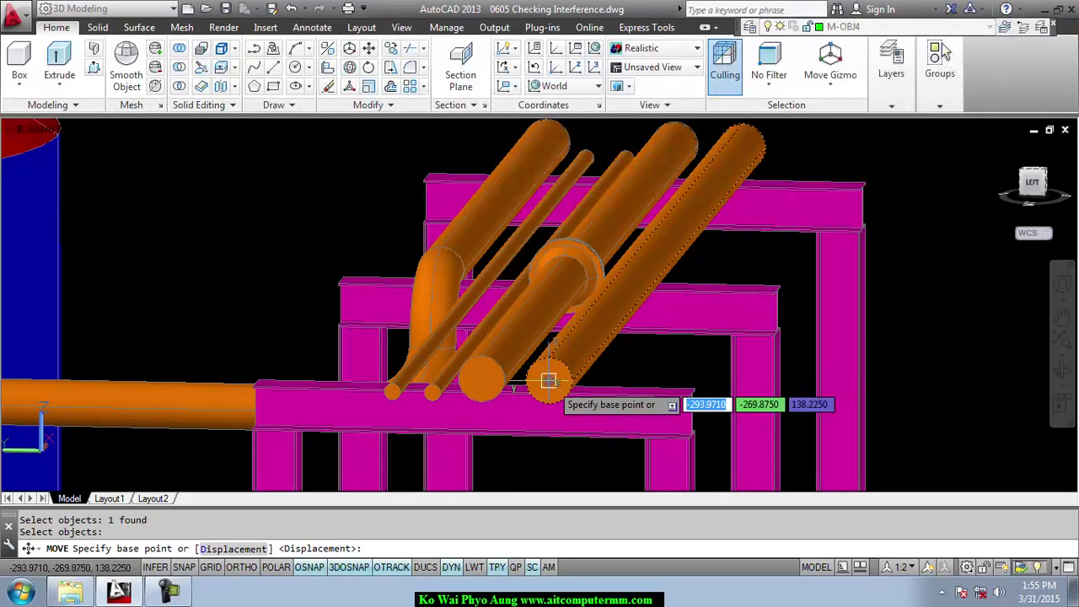
{"action": "left_click", "coordinate": [548, 380]}
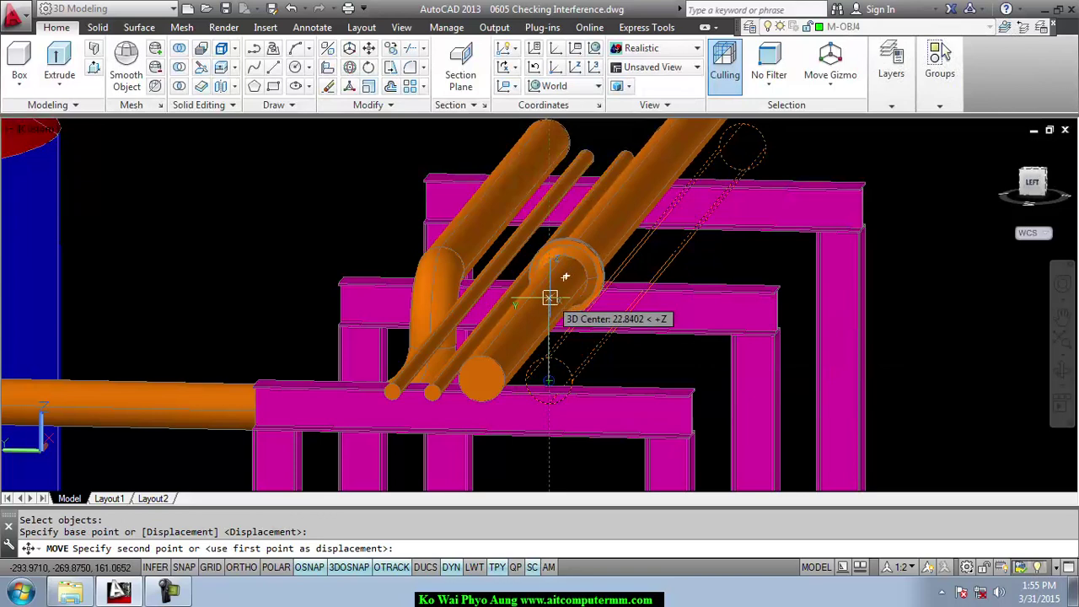
{"action": "type", "text": "1"}
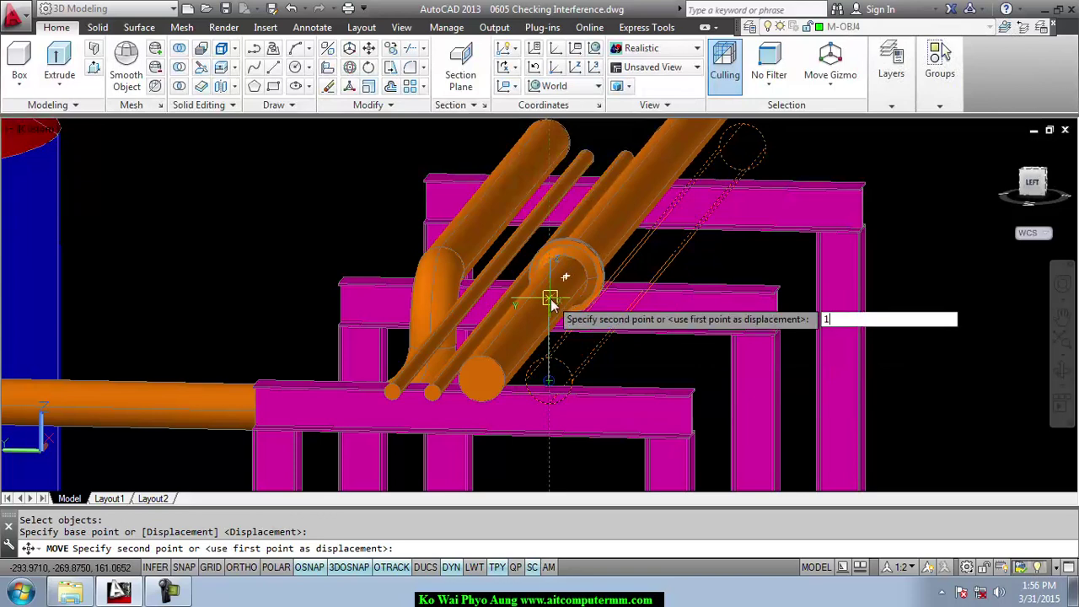
{"action": "key", "text": "Return"}
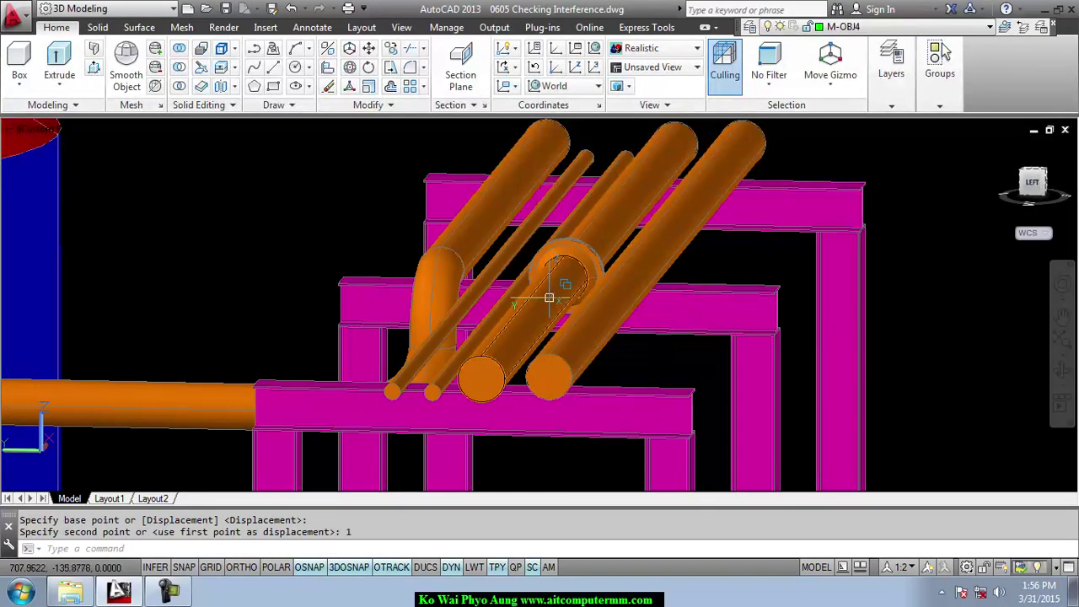
{"action": "mouse_move", "coordinate": [697, 355]}
{"action": "middle_mouse_down", "text": "shift"}
{"action": "mouse_move", "coordinate": [715, 355]}
{"action": "mouse_move", "coordinate": [682, 347]}
{"action": "mouse_move", "coordinate": [711, 361]}
{"action": "middle_mouse_up", "text": "shift"}
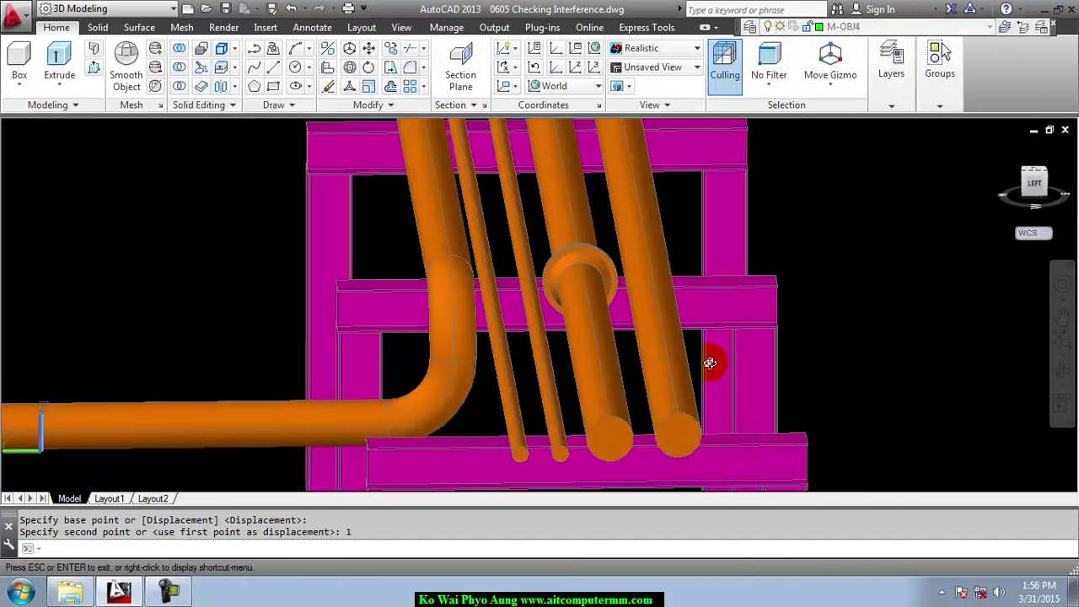
{"action": "scroll", "coordinate": [711, 359], "scroll_direction": "down", "scroll_amount": 5}
{"action": "scroll", "coordinate": [713, 352], "scroll_direction": "down", "scroll_amount": 2}
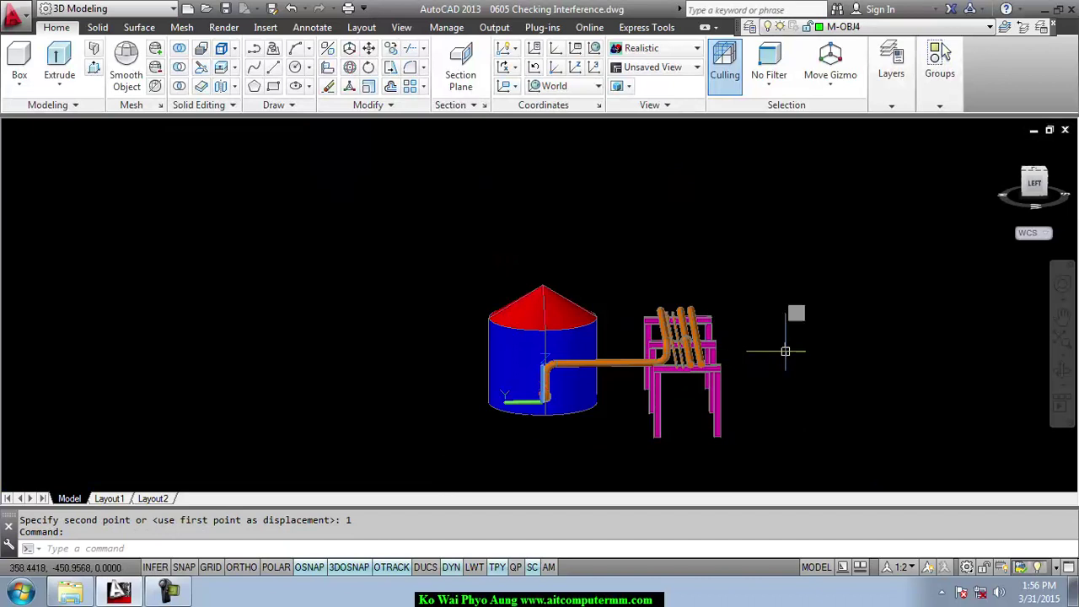
Rerun INTERFERE on all 19 window-selected objects and confirm 'Objects do not interfere'.
{"action": "mouse_move", "coordinate": [786, 352]}
{"action": "middle_mouse_down", "text": "shift"}
{"action": "mouse_move", "coordinate": [781, 400]}
{"action": "mouse_move", "coordinate": [785, 341]}
{"action": "mouse_move", "coordinate": [747, 316]}
{"action": "mouse_move", "coordinate": [686, 308]}
{"action": "mouse_move", "coordinate": [685, 288]}
{"action": "middle_mouse_up", "text": "shift"}
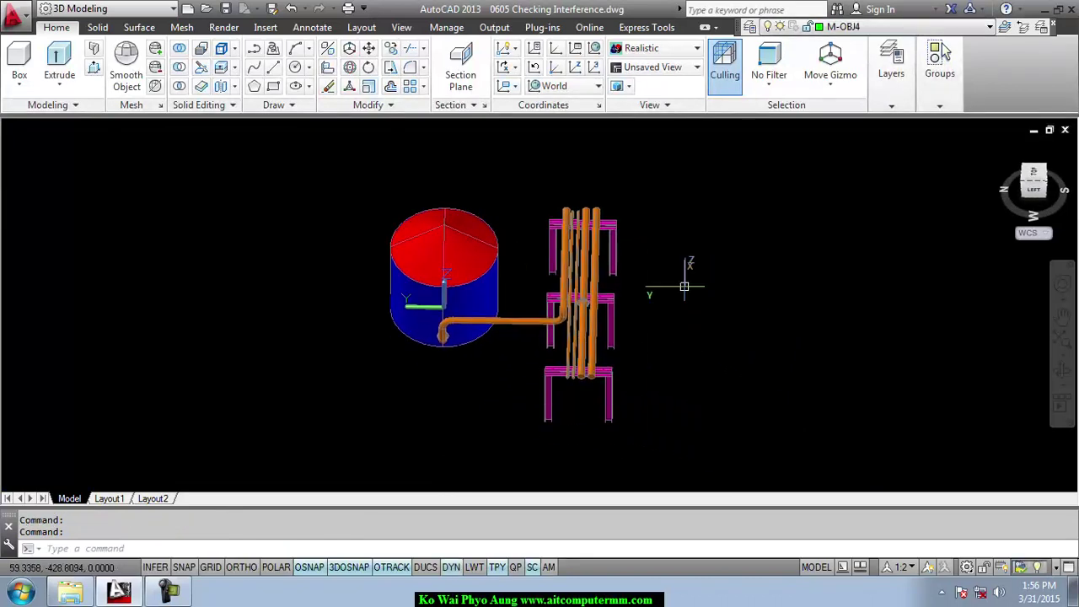
{"action": "left_click", "coordinate": [203, 56]}
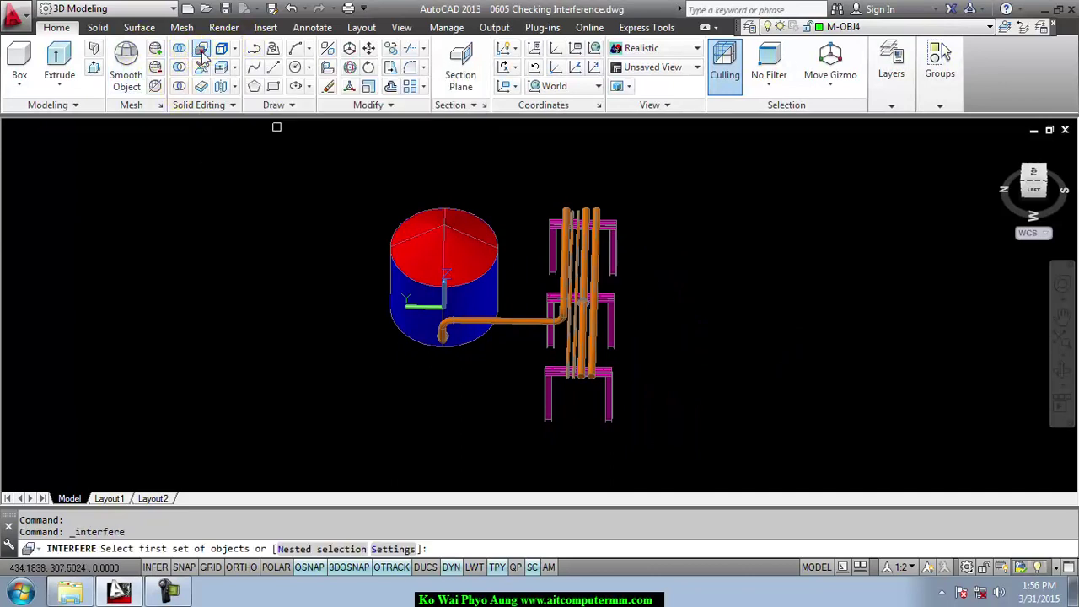
{"action": "left_click", "coordinate": [530, 168]}
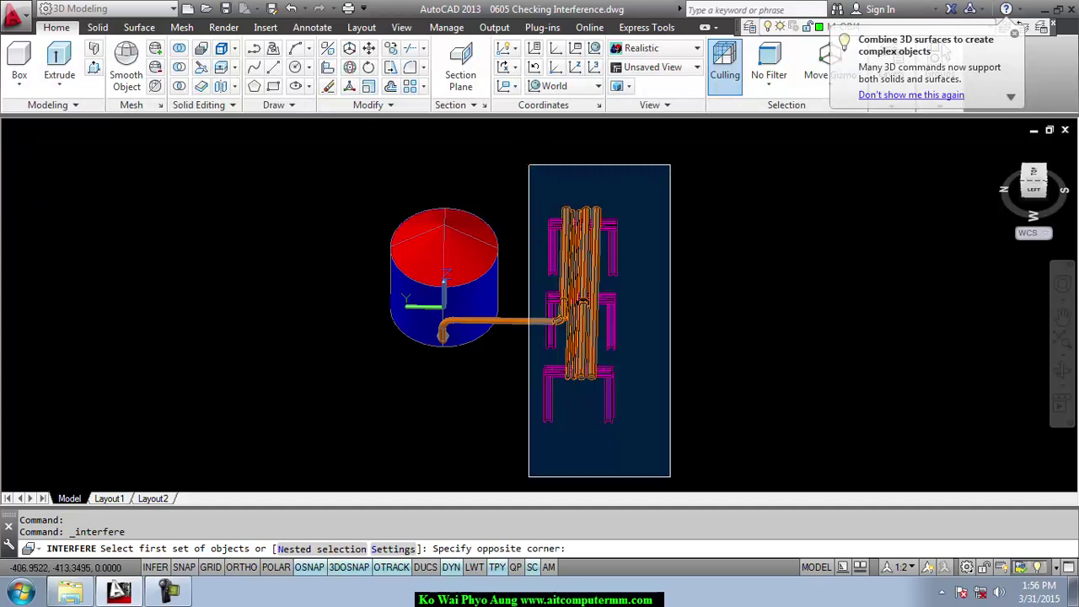
{"action": "left_click", "coordinate": [671, 477]}
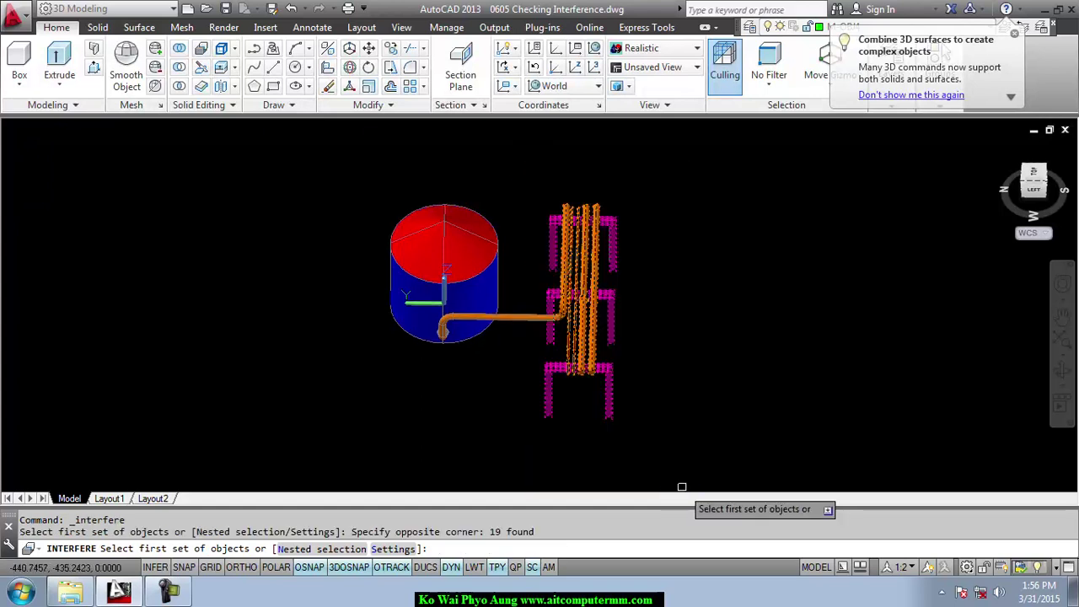
{"action": "key", "text": "Return"}
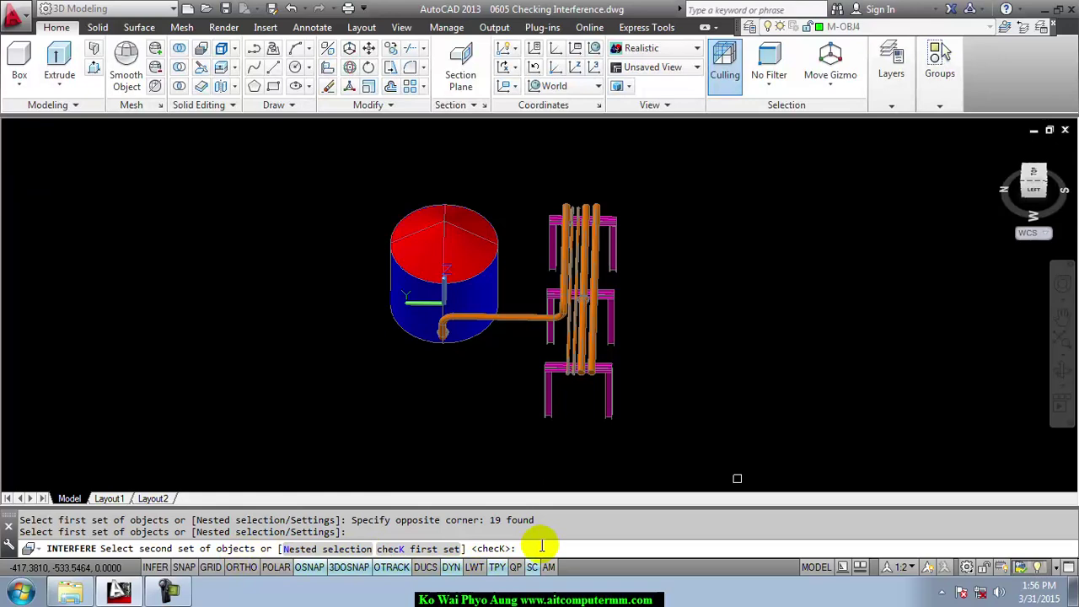
{"action": "key", "text": "Return"}
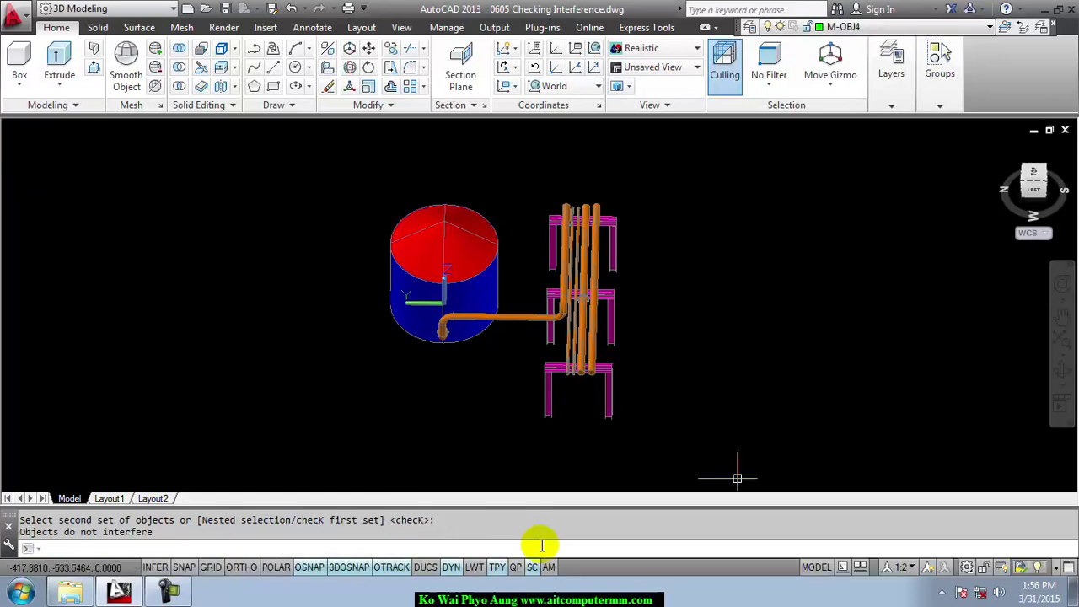